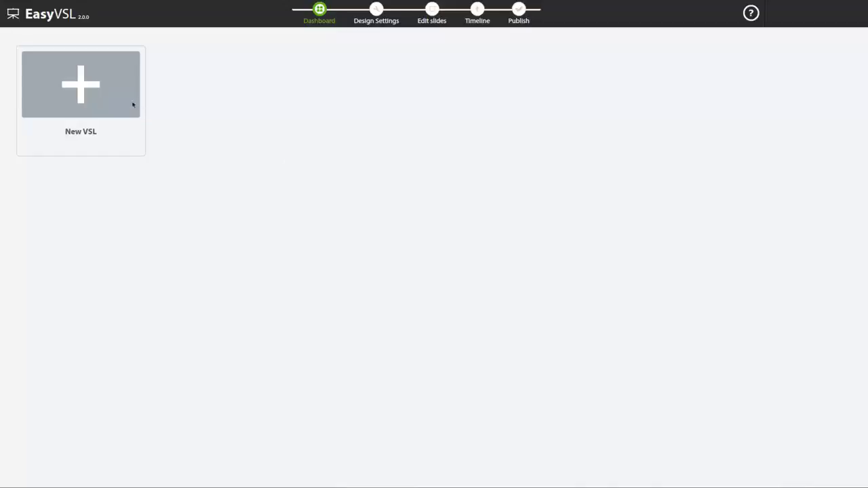
# - Create a new VSL from pasted text with the presentation title "Demo"
pyautogui.click(108, 87)
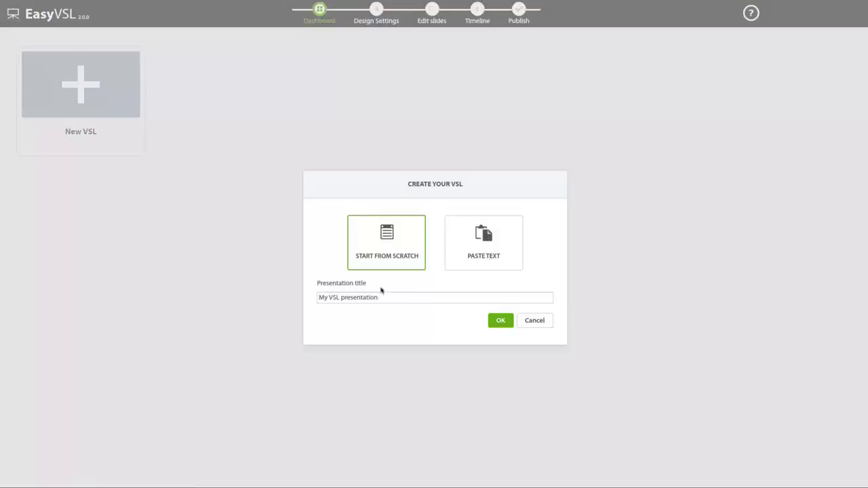
pyautogui.moveTo(381, 297); pyautogui.dragTo(320, 297)
pyautogui.write('Demo')
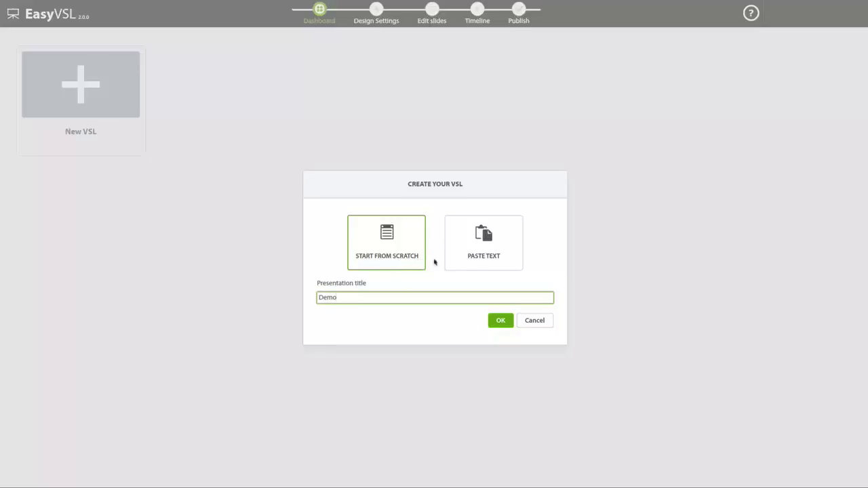
pyautogui.click(479, 257)
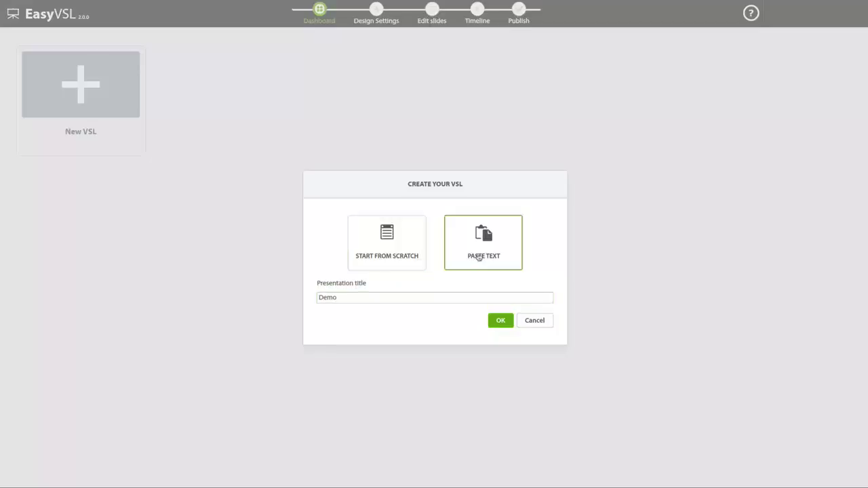
pyautogui.click(499, 321)
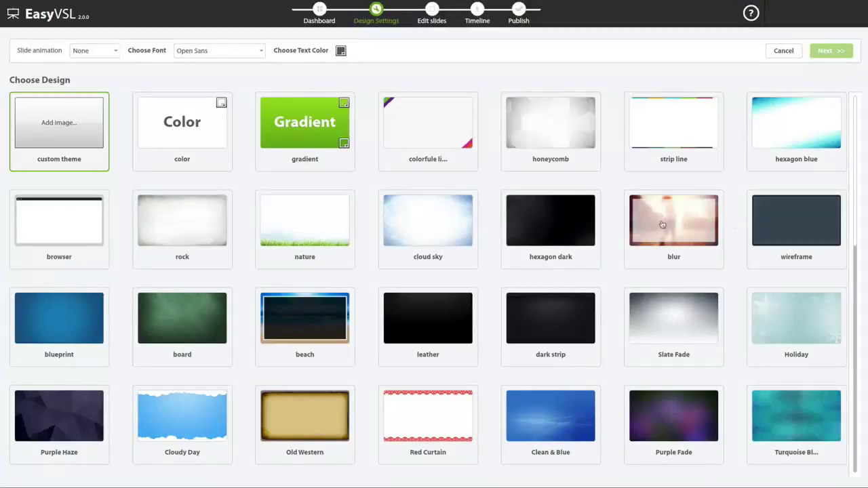
# - Browse the available slide designs and choose the nature design
pyautogui.scroll(-10, 663, 224)
pyautogui.scroll(10, 658, 231)
pyautogui.click(315, 222)
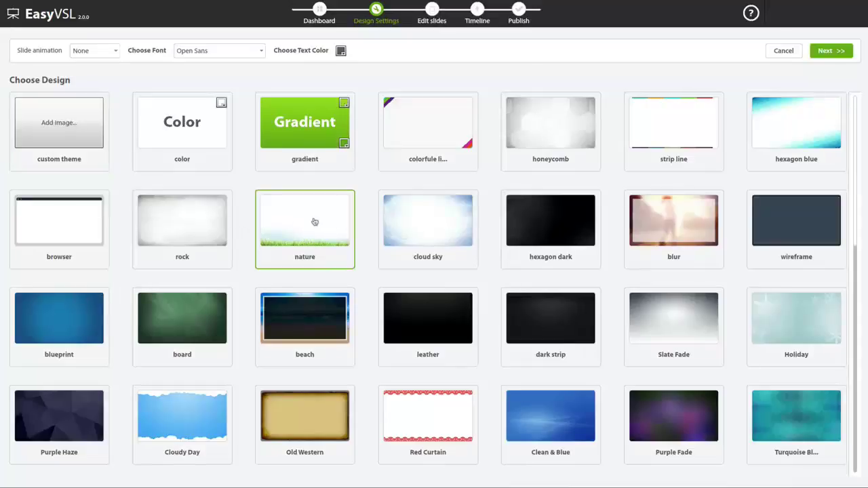
# - Set the slide animation to Fade, keep the Open Sans font, and continue to the script text entry
pyautogui.click(107, 53)
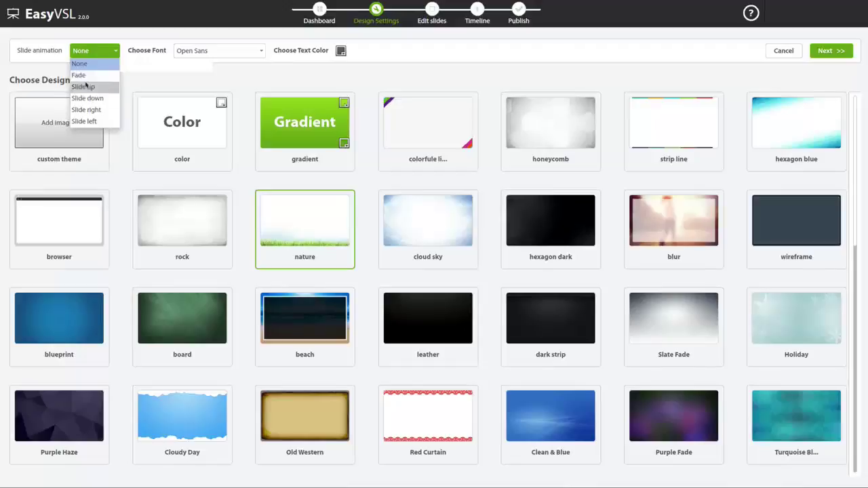
pyautogui.click(80, 75)
pyautogui.click(217, 50)
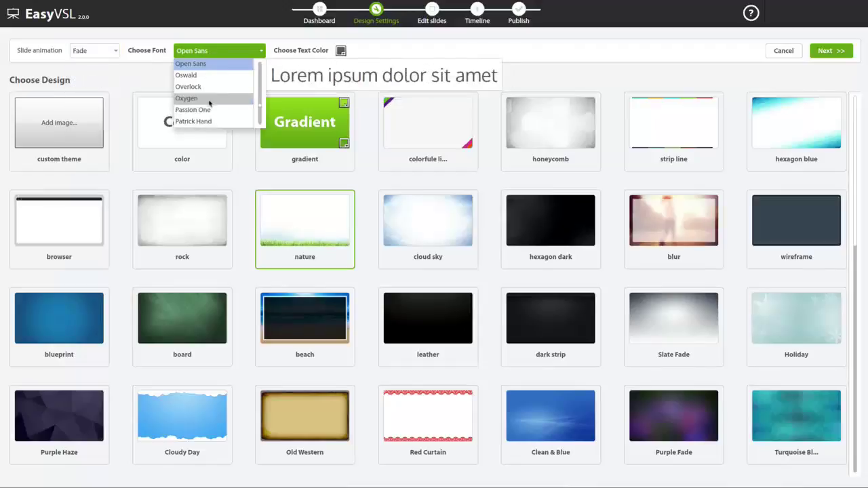
pyautogui.scroll(-5, 209, 103)
pyautogui.click(233, 44)
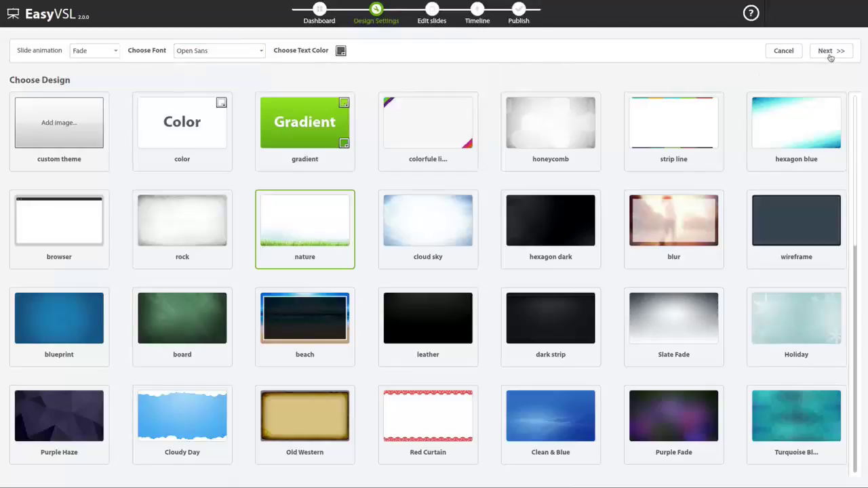
pyautogui.click(829, 52)
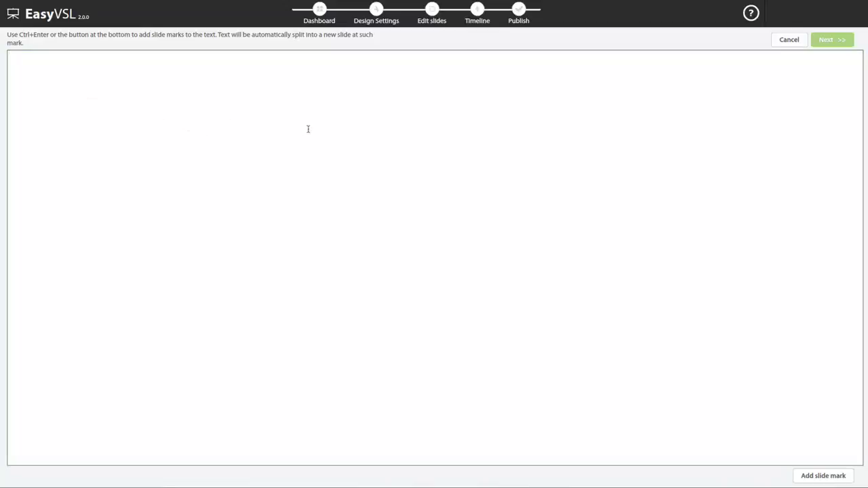
# - Copy the script from the greeting line through "existing EasyVSL LOVE, like …" in the Word document and paste it into EasyVSL's script area
pyautogui.press('super+Tab')
pyautogui.click(1, 139)
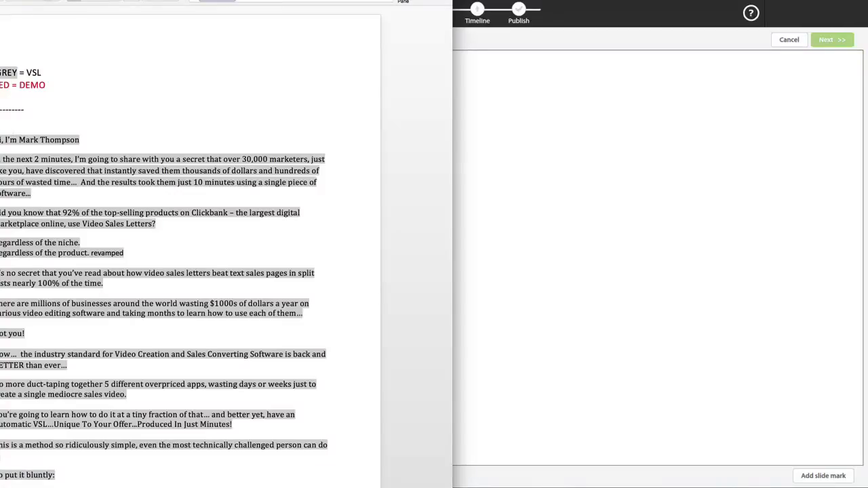
pyautogui.moveTo(2, 139); pyautogui.dragTo(238, 411)
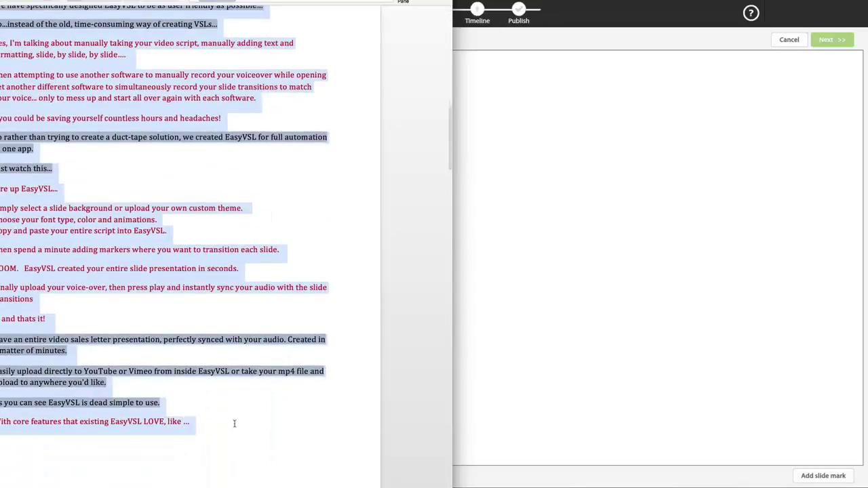
pyautogui.hotkey('ctrl', 'c')
pyautogui.click(565, 167)
pyautogui.hotkey('ctrl', 'v')
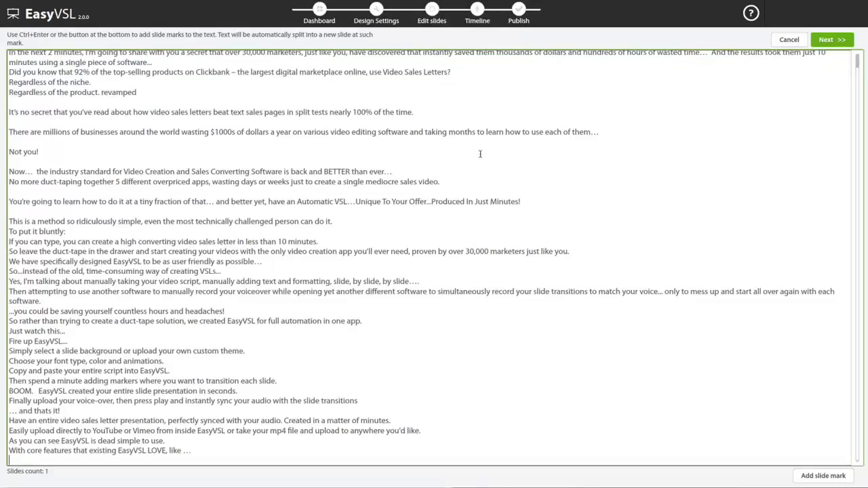
# - Add slide marks after the greeting line, "30,000 marketers", "took them just 10", "wasted time…" and "single piece of software..."
pyautogui.scroll(1, 378, 165)
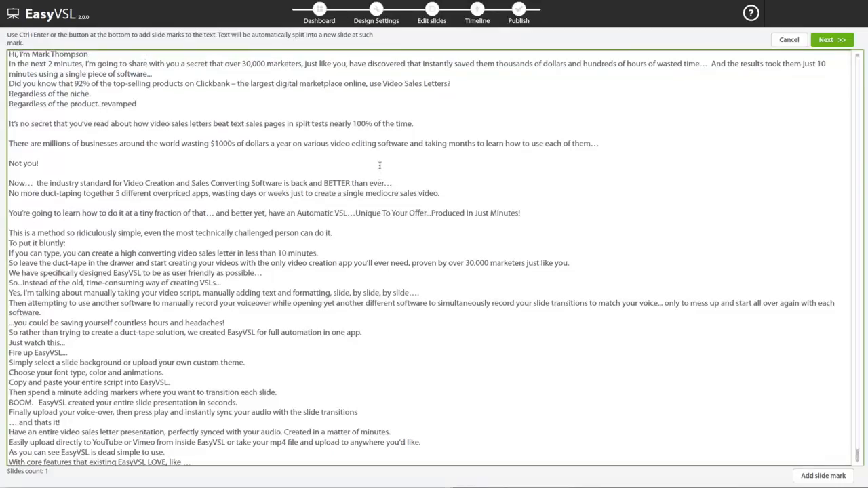
pyautogui.click(110, 53)
pyautogui.click(821, 476)
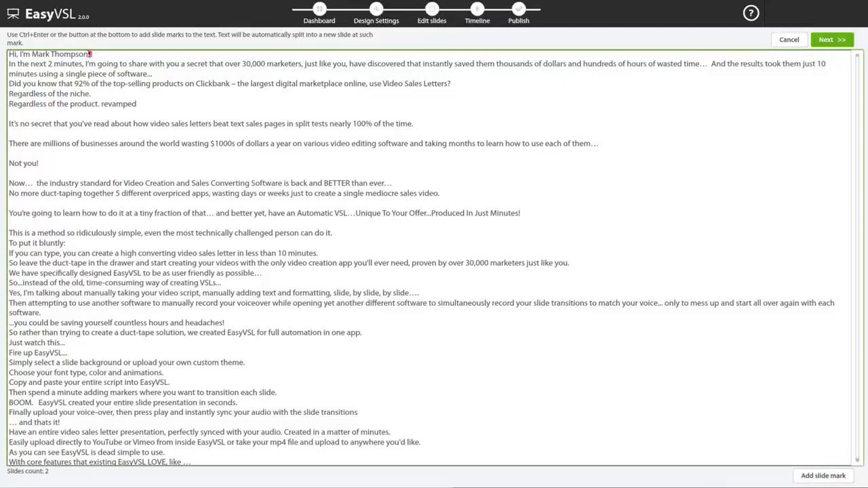
pyautogui.click(304, 63)
pyautogui.hotkey('ctrl', 'Return')
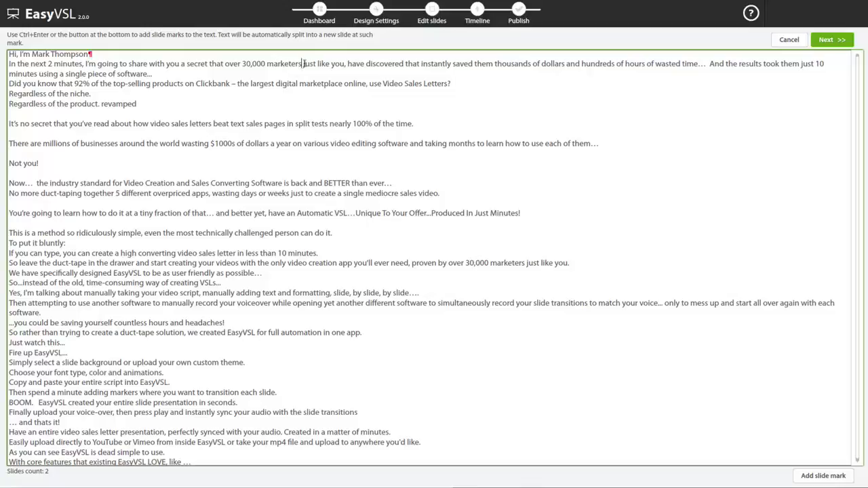
pyautogui.click(833, 65)
pyautogui.hotkey('ctrl', 'Return')
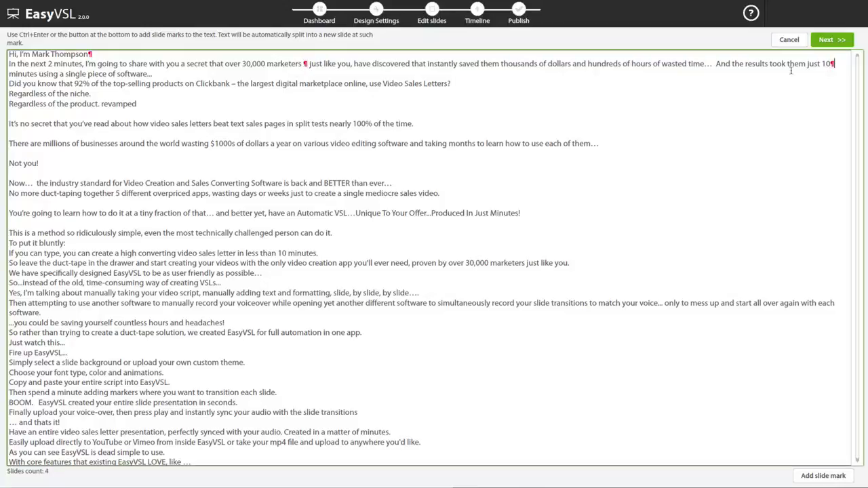
pyautogui.click(716, 64)
pyautogui.hotkey('ctrl', 'Return')
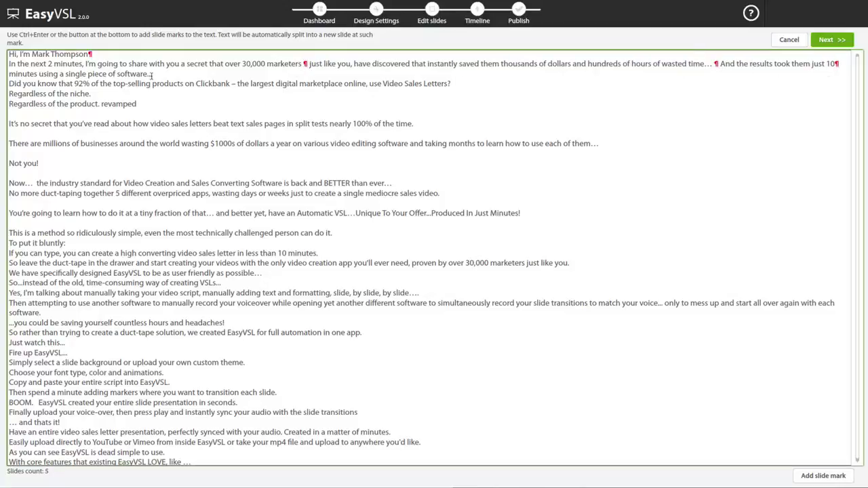
pyautogui.hotkey('ctrl', 'Return')
# - Add slide marks after the "use Video Sales Letters?" question and after both "Regardless of the" lines
pyautogui.click(478, 84)
pyautogui.hotkey('ctrl', 'Return')
pyautogui.click(131, 95)
pyautogui.hotkey('ctrl', 'Return')
pyautogui.click(150, 103)
pyautogui.hotkey('ctrl', 'Return')
# - Add slide marks after "nearly 100% of the time.", "how to use each of them…", "around the world wasting" and "Not you!"
pyautogui.click(439, 125)
pyautogui.hotkey('ctrl', 'Return')
pyautogui.click(619, 144)
pyautogui.hotkey('ctrl', 'Return')
pyautogui.click(210, 143)
pyautogui.hotkey('ctrl', 'Return')
pyautogui.click(40, 163)
pyautogui.hotkey('ctrl', 'Return')
# - Add slide marks after "BETTER than ever…", "single mediocre sales video.", "Produced In Just Minutes!" and "technically challenged person can do it."
pyautogui.click(393, 184)
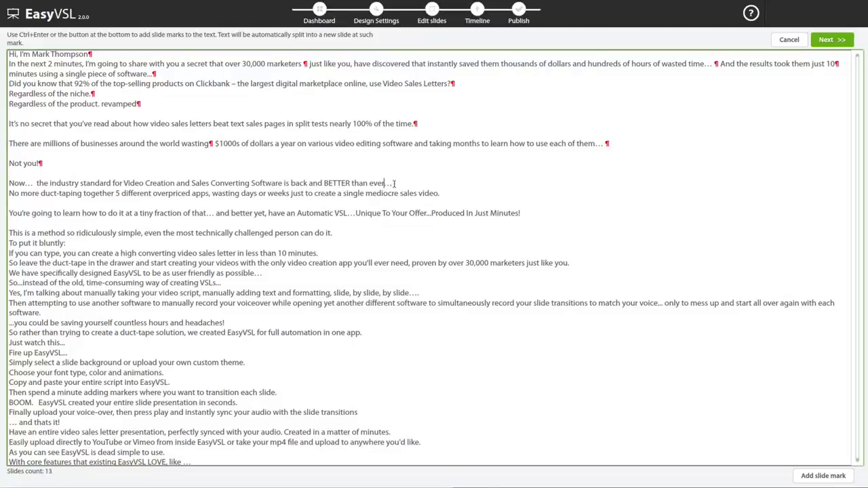
pyautogui.hotkey('ctrl', 'Return')
pyautogui.click(439, 193)
pyautogui.hotkey('ctrl', 'Return')
pyautogui.click(536, 213)
pyautogui.hotkey('ctrl', 'Return')
pyautogui.click(349, 234)
pyautogui.hotkey('ctrl', 'Return')
# - Add slide marks after "To put it bluntly:", "less than 10 minutes.", "marketers just like you.", "user friendly as possible…" and "way of creating VSLs..."
pyautogui.click(127, 244)
pyautogui.hotkey('ctrl', 'Return')
pyautogui.click(329, 255)
pyautogui.hotkey('ctrl', 'Return')
pyautogui.click(570, 264)
pyautogui.hotkey('ctrl', 'Return')
pyautogui.click(262, 273)
pyautogui.hotkey('ctrl', 'Return')
pyautogui.click(224, 283)
pyautogui.hotkey('ctrl', 'Return')
# - Delete all script text from "Yes, I'm talking about manually taking your video script" to the end
pyautogui.click(9, 293)
pyautogui.hotkey('ctrl', 'shift', 'End')
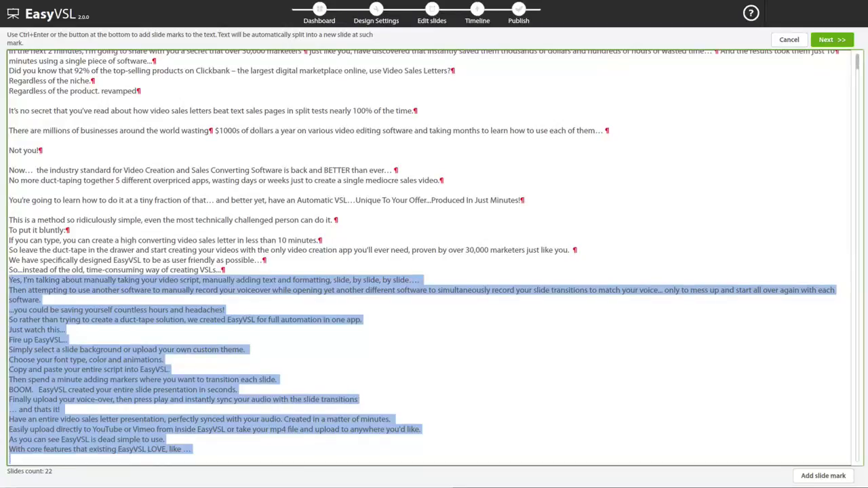
pyautogui.press('Delete')
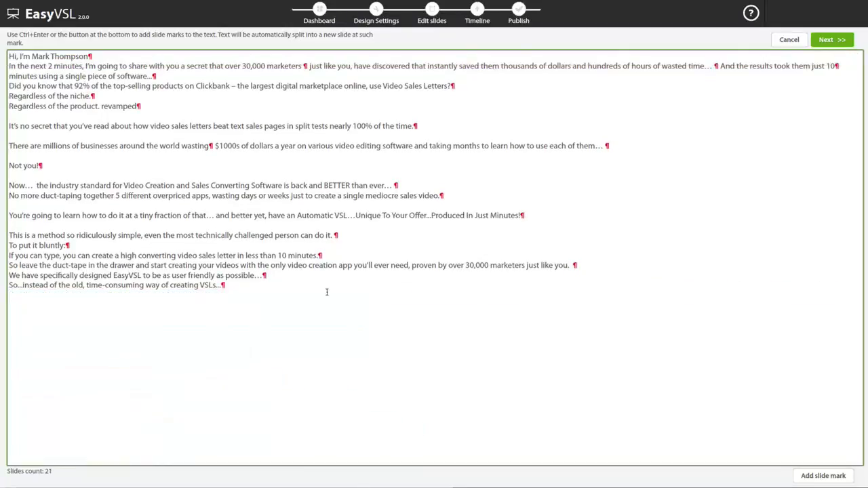
# - Add slide marks after "at a tiny fraction of that…" and after "5 different overpriced apps," to split those sentences
pyautogui.click(215, 215)
pyautogui.hotkey('ctrl', 'Return')
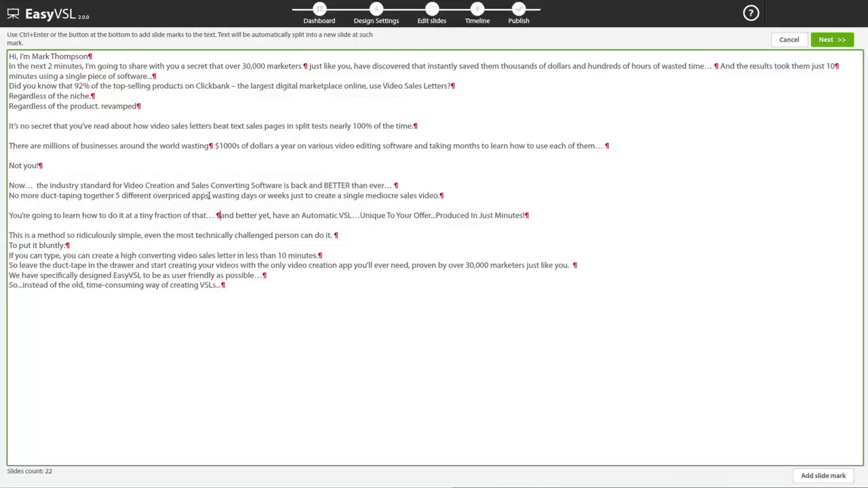
pyautogui.click(210, 195)
pyautogui.hotkey('ctrl', 'Return')
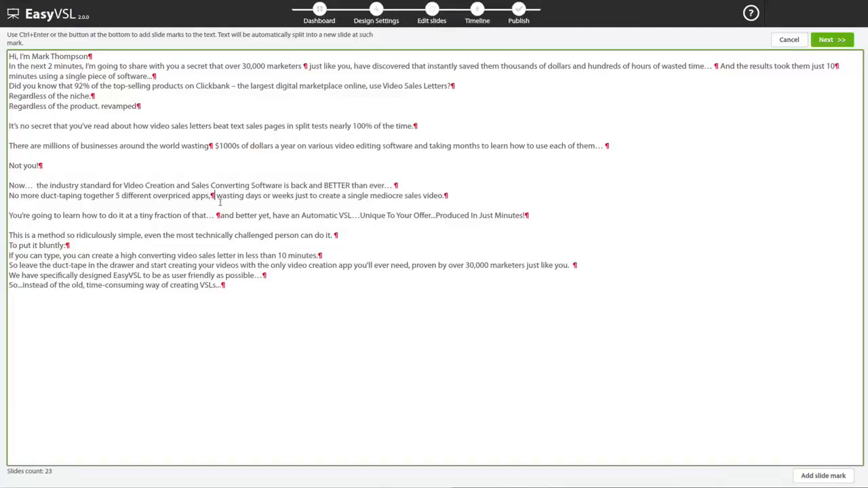
# - Split the marked script into slides, continue to slide editing, and review slides 2 and 3 before returning to slide 1
pyautogui.click(831, 43)
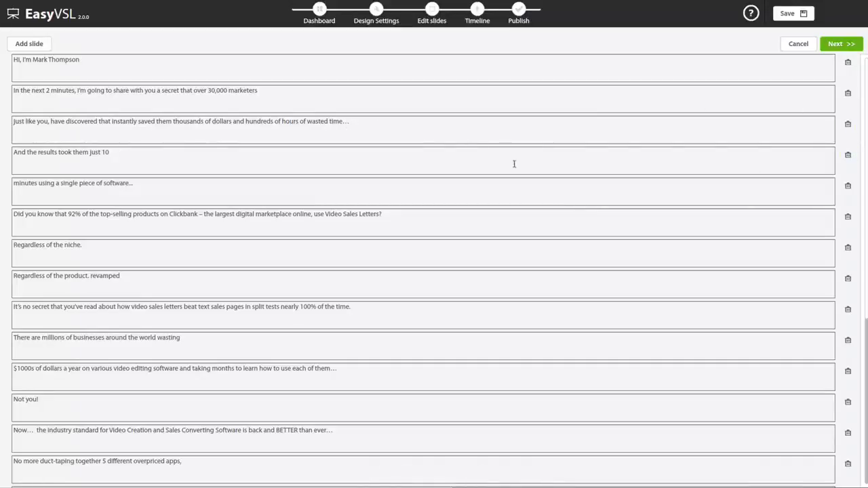
pyautogui.click(844, 44)
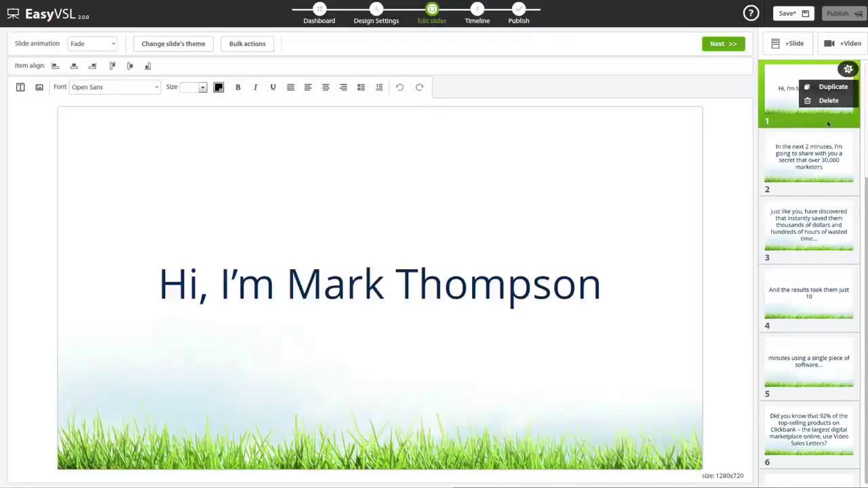
pyautogui.click(810, 191)
pyautogui.click(813, 256)
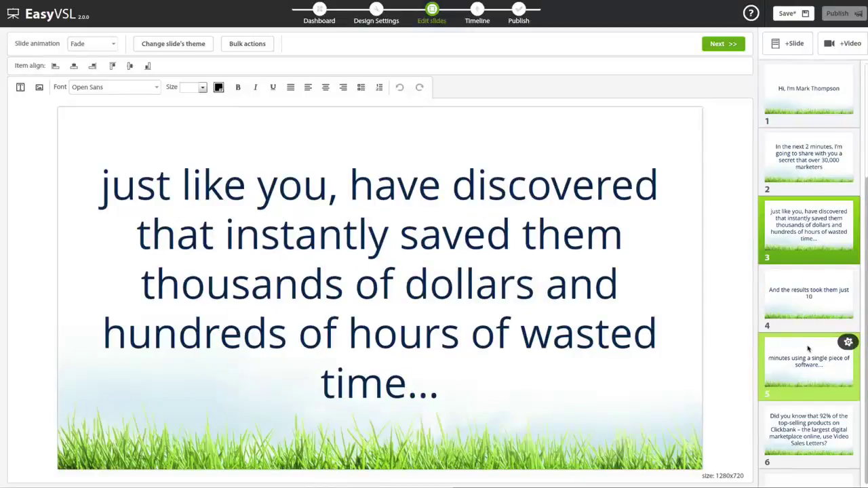
pyautogui.click(814, 91)
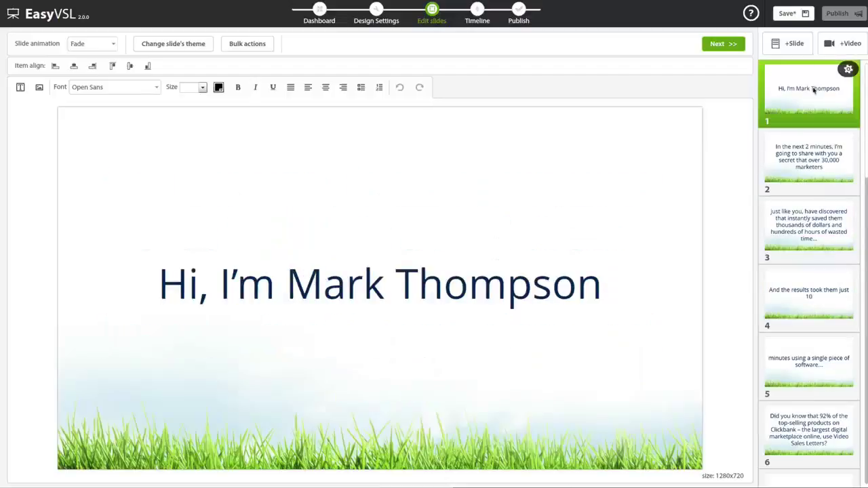
# - Try bold and italic formatting on the greeting text of slide 1
pyautogui.click(449, 286)
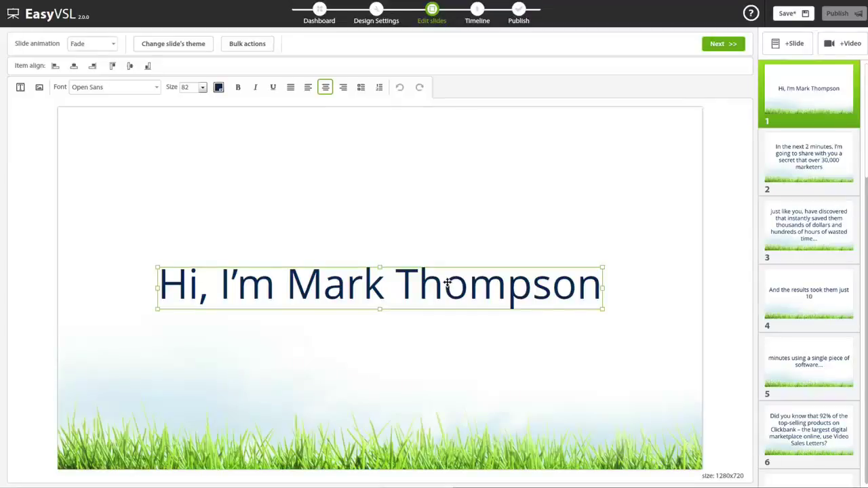
pyautogui.click(447, 285)
pyautogui.click(395, 285)
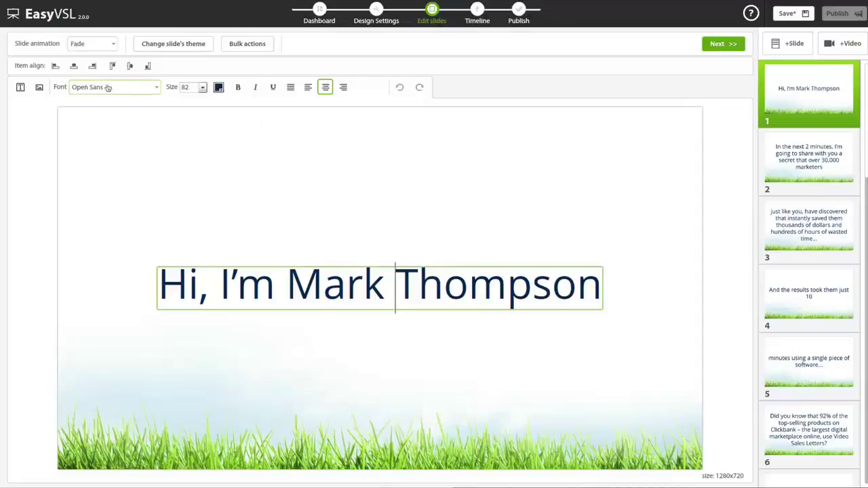
pyautogui.tripleClick(312, 272)
pyautogui.click(238, 87)
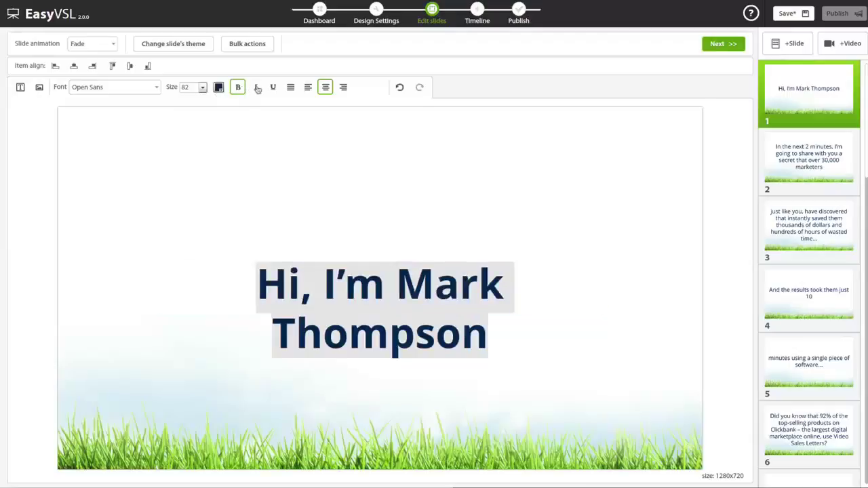
pyautogui.click(256, 88)
pyautogui.click(255, 88)
pyautogui.click(238, 86)
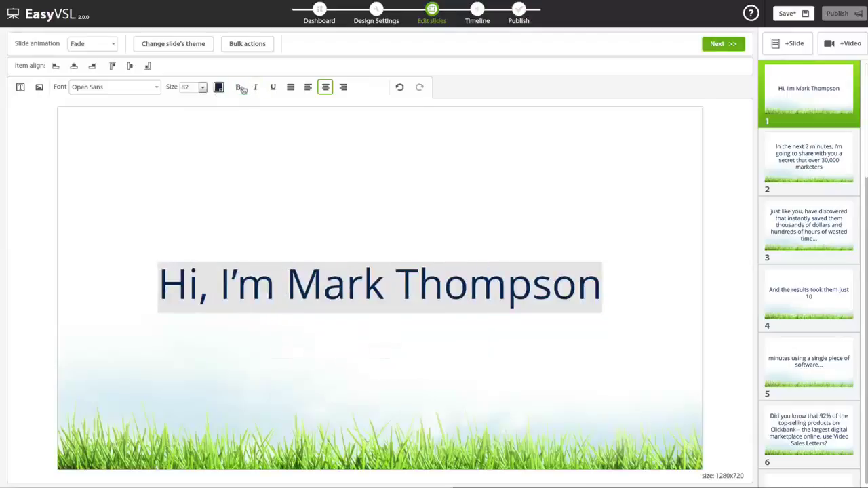
# - Turn on bulk actions and apply the rock theme and font size 70 to all slides
pyautogui.click(257, 48)
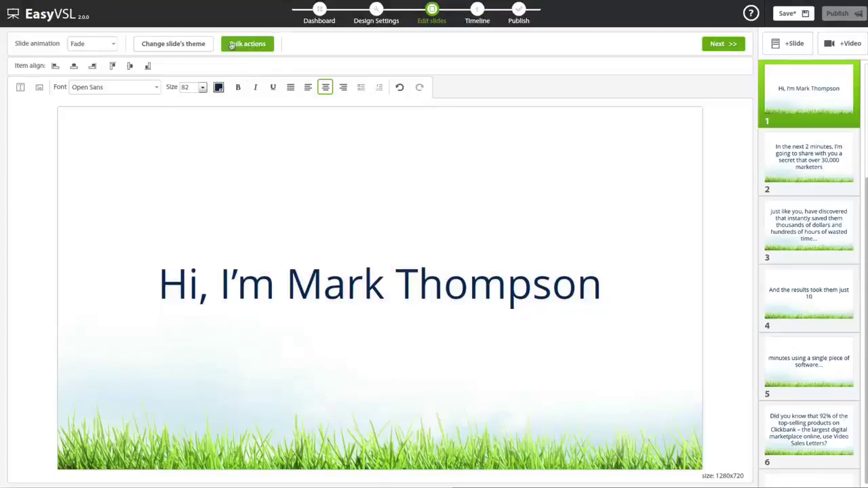
pyautogui.click(194, 44)
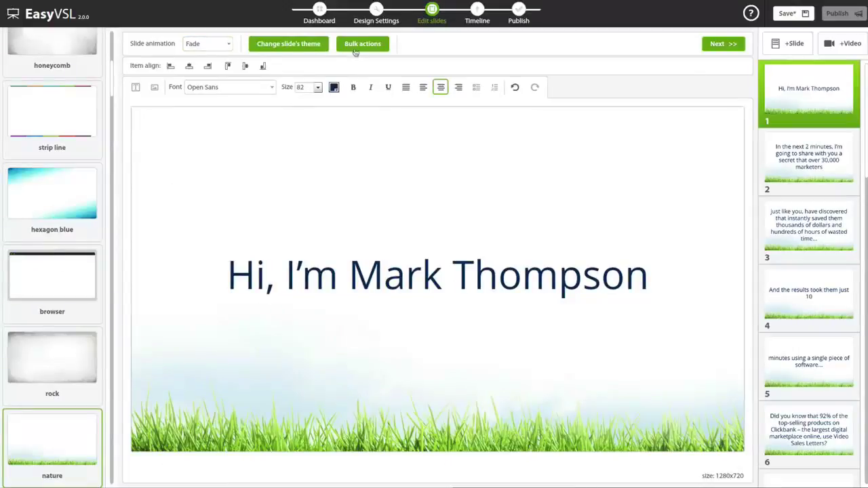
pyautogui.click(55, 285)
pyautogui.click(60, 207)
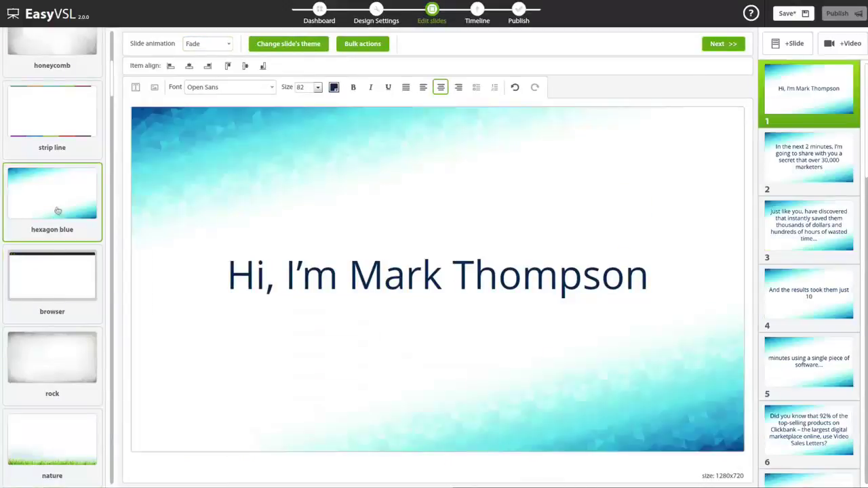
pyautogui.click(50, 373)
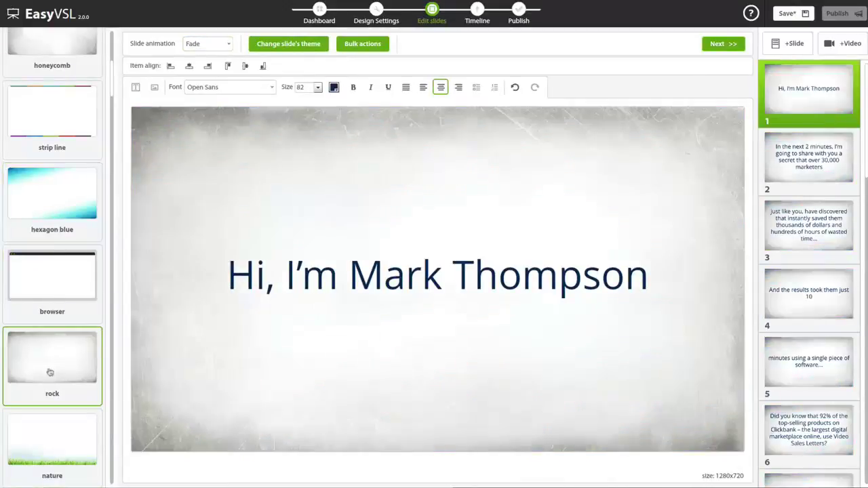
pyautogui.click(316, 88)
pyautogui.click(304, 125)
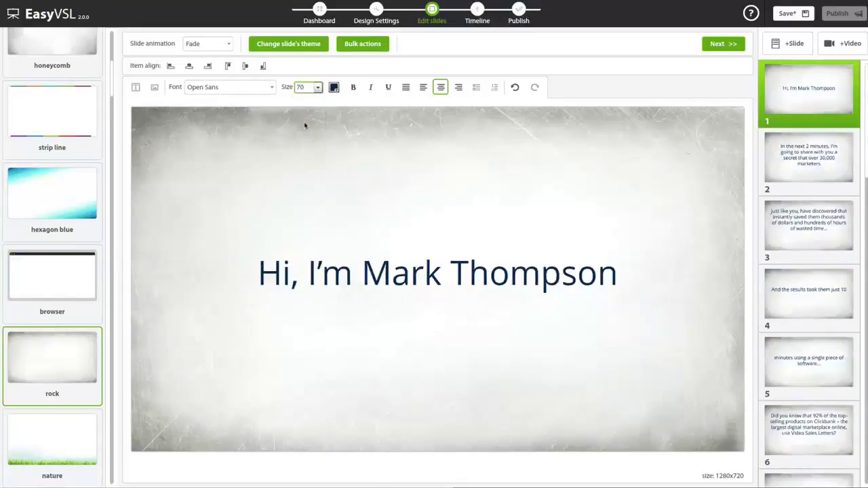
# - Try the Oswald font on all slides, then restore Open Sans
pyautogui.click(271, 87)
pyautogui.click(250, 112)
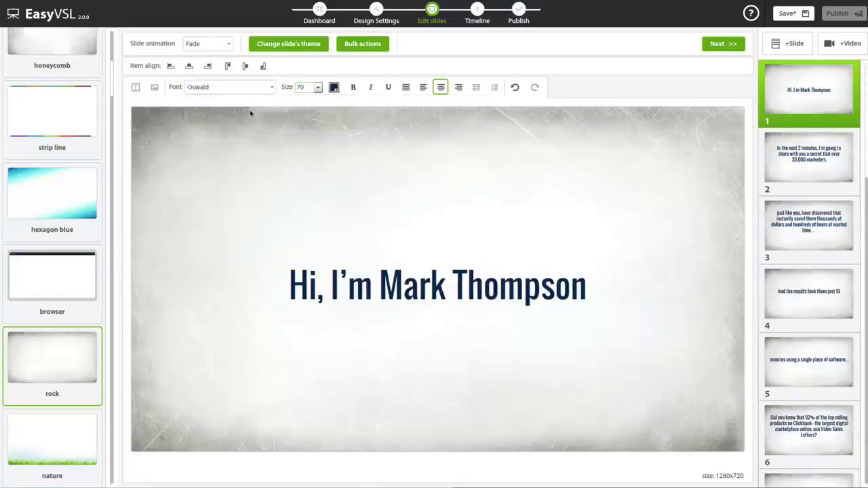
pyautogui.click(244, 87)
pyautogui.scroll(2, 241, 115)
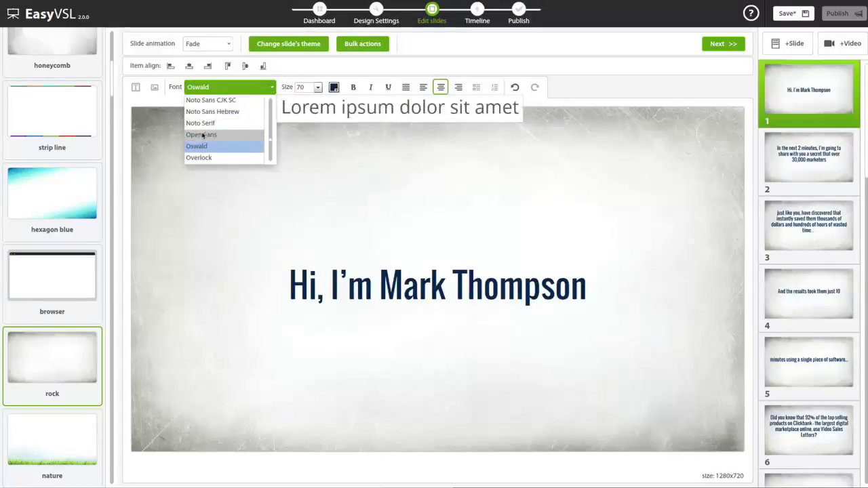
pyautogui.click(202, 135)
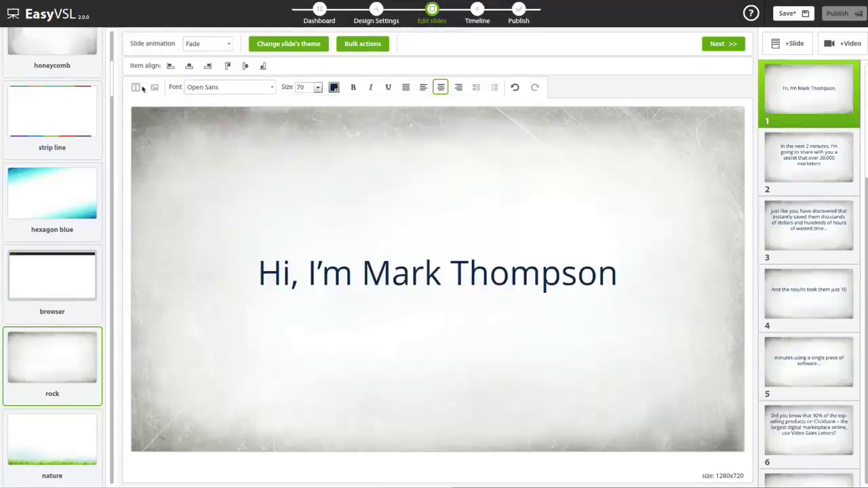
# - Check the slide animation options and try left-aligned text on all slides, then restore centered alignment
pyautogui.click(224, 45)
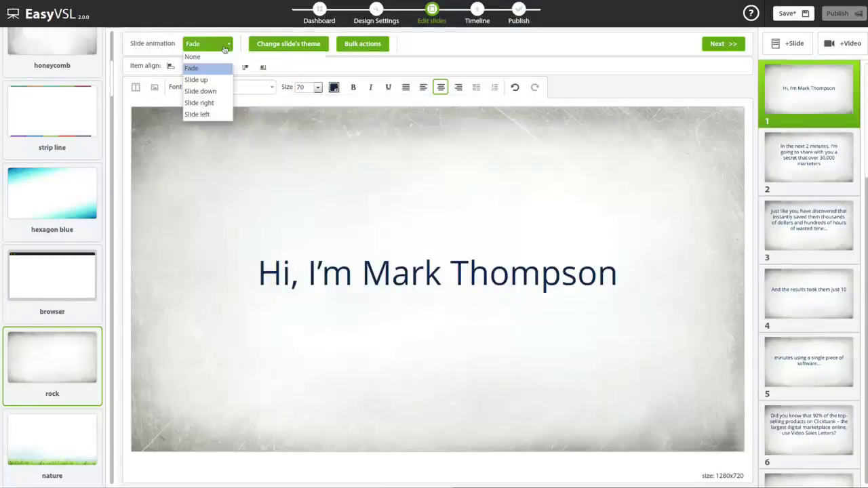
pyautogui.click(424, 87)
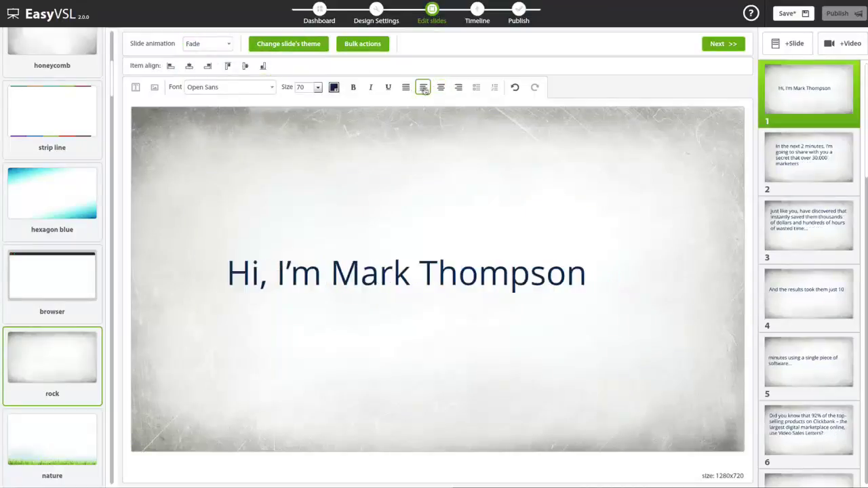
pyautogui.click(440, 88)
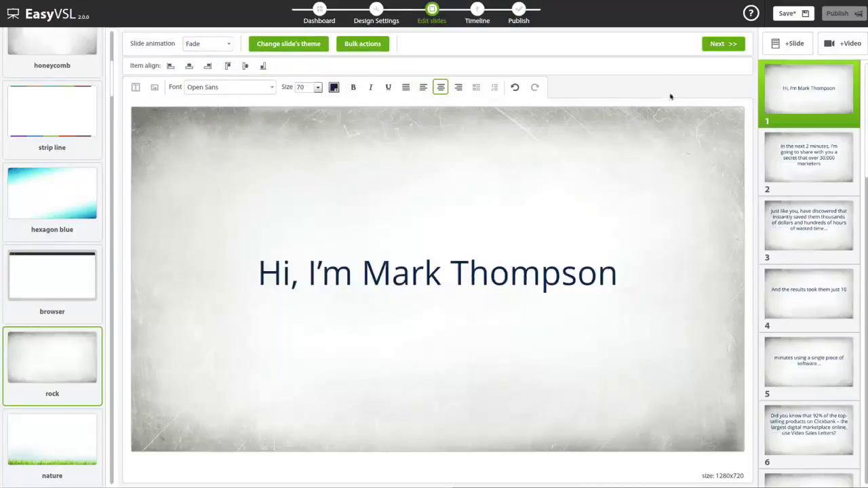
# - Leave bulk actions and review slides 2 through 4 individually
pyautogui.click(296, 50)
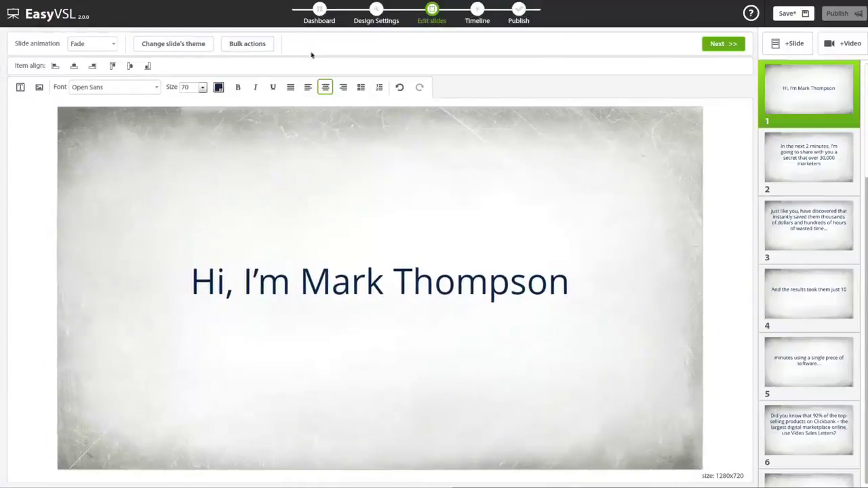
pyautogui.click(838, 160)
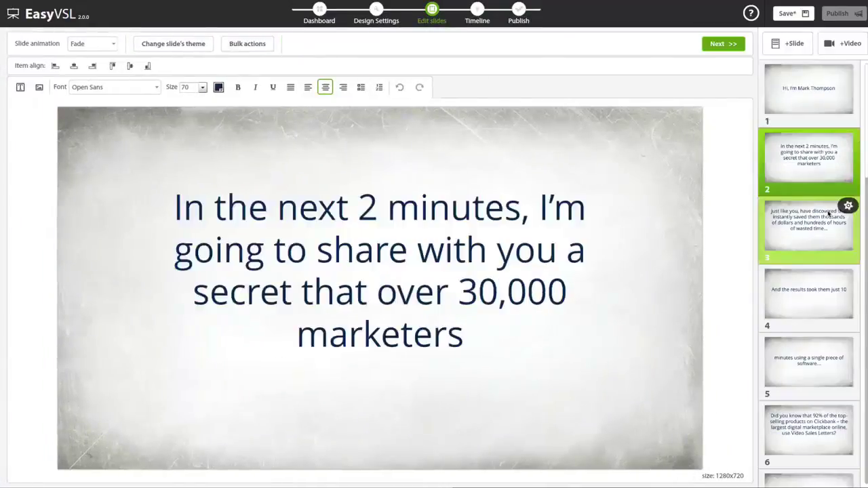
pyautogui.click(831, 227)
pyautogui.click(823, 293)
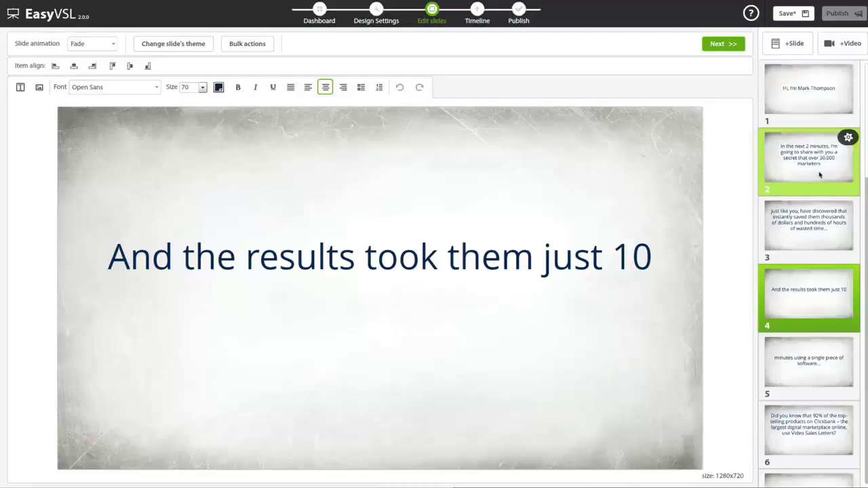
# - Insert the video file Thanks Mark.mp4 as a new slide directly after slide 4
pyautogui.click(841, 46)
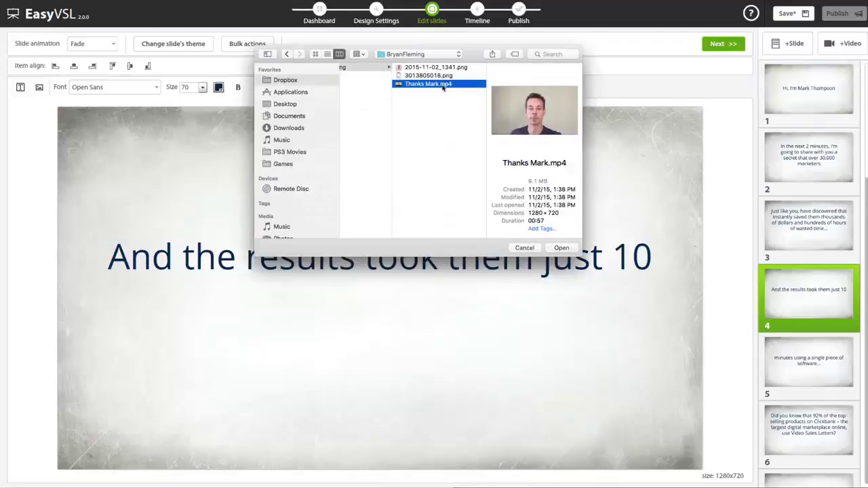
pyautogui.doubleClick(443, 84)
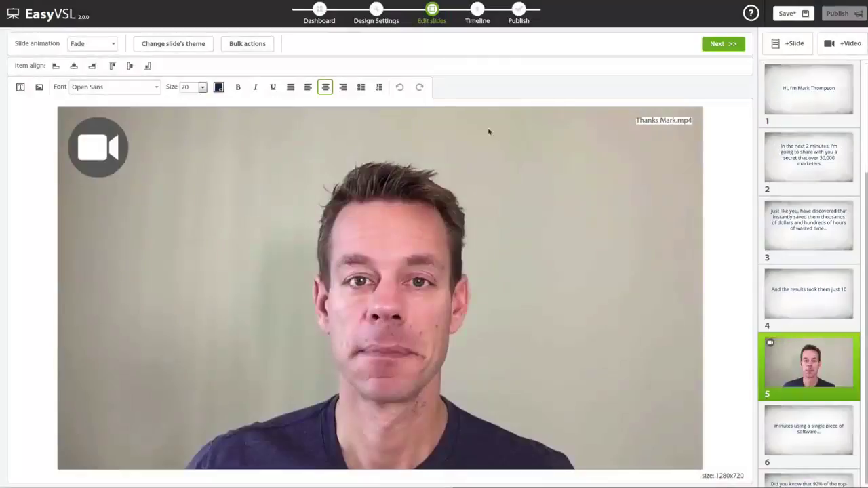
pyautogui.moveTo(812, 358)
pyautogui.mouseDown()
pyautogui.moveTo(814, 407)
pyautogui.moveTo(815, 346)
pyautogui.mouseUp()
# - Review slides 1 through 4 to check how they lead into the video slide
pyautogui.click(809, 88)
pyautogui.click(809, 156)
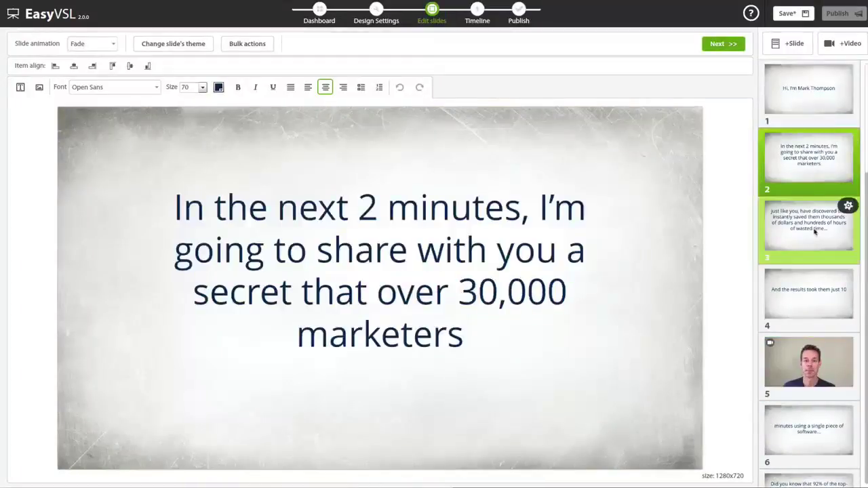
pyautogui.click(815, 227)
pyautogui.click(809, 294)
pyautogui.keyDown('ctrl'); pyautogui.click(809, 293); pyautogui.keyUp('ctrl')
pyautogui.keyDown('ctrl'); pyautogui.click(808, 365); pyautogui.keyUp('ctrl')
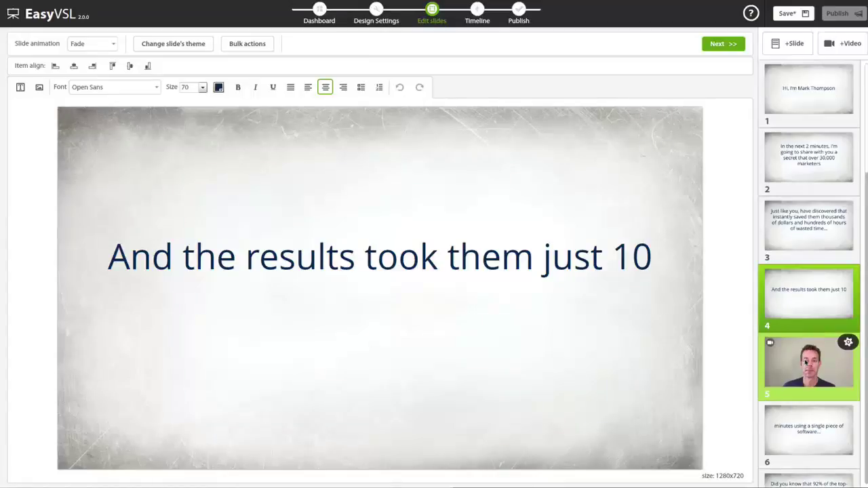
# - Save the presentation and continue to the timeline
pyautogui.click(788, 14)
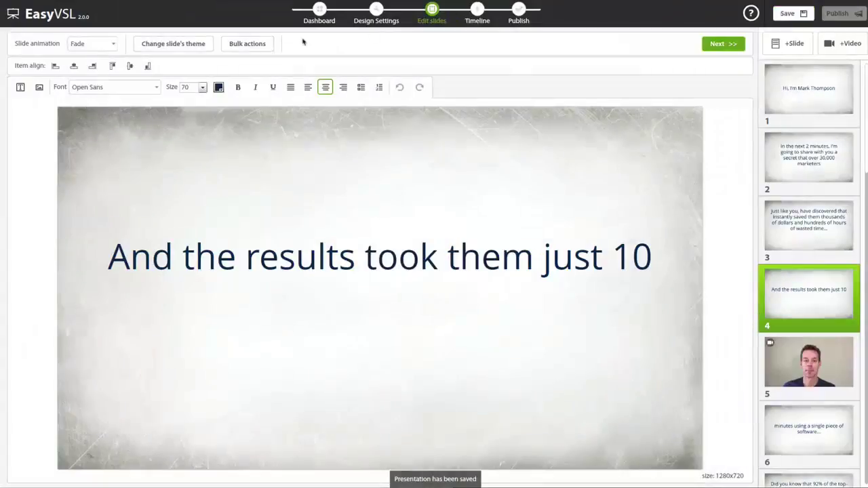
pyautogui.click(720, 45)
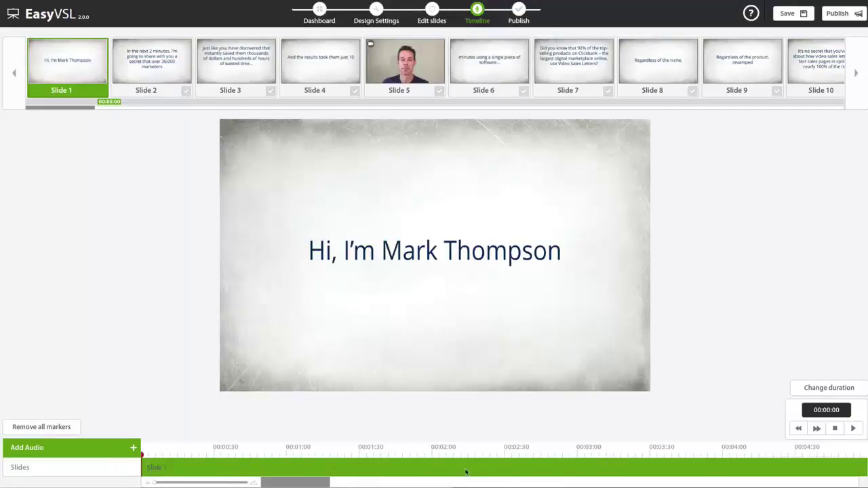
# - Record a short microphone clip and add it to the timeline as an audio track
pyautogui.click(92, 453)
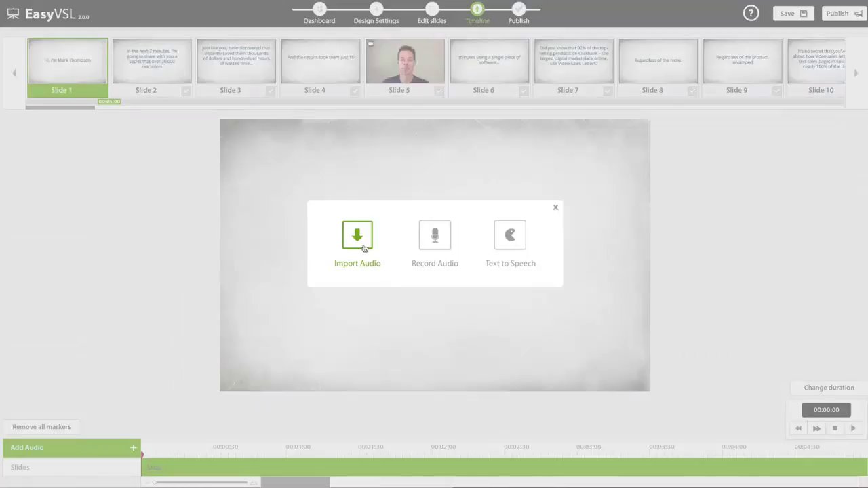
pyautogui.click(434, 242)
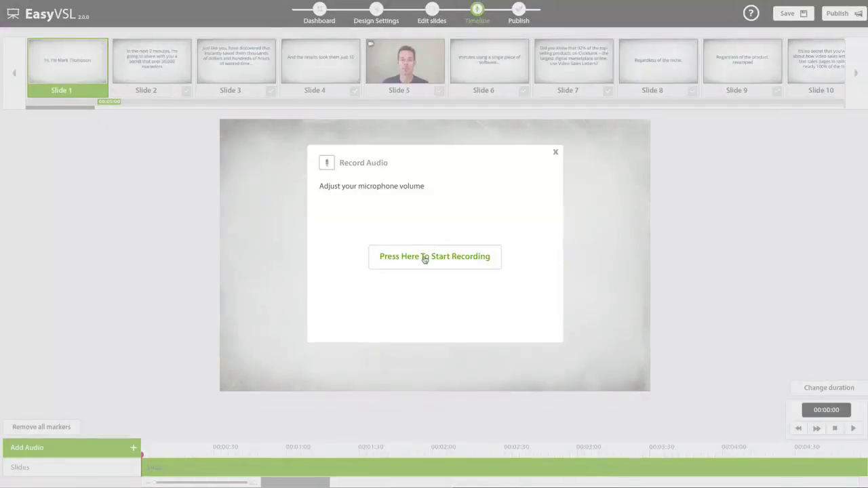
pyautogui.click(424, 258)
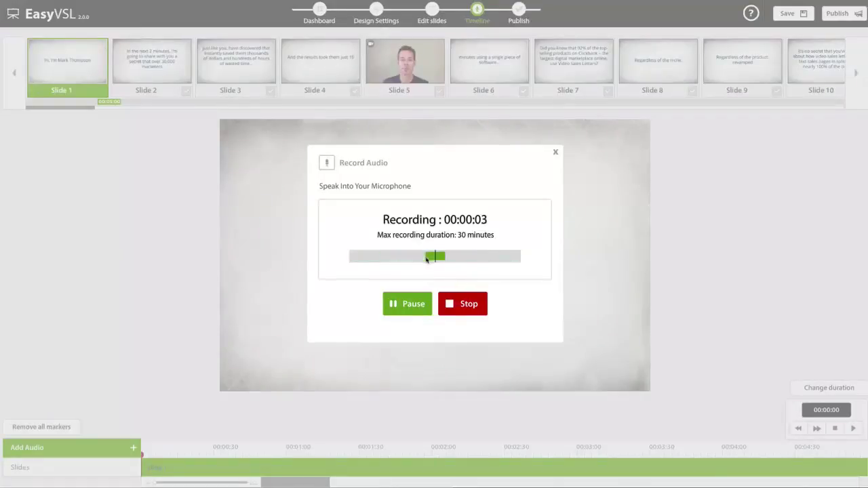
pyautogui.click(455, 311)
pyautogui.click(492, 308)
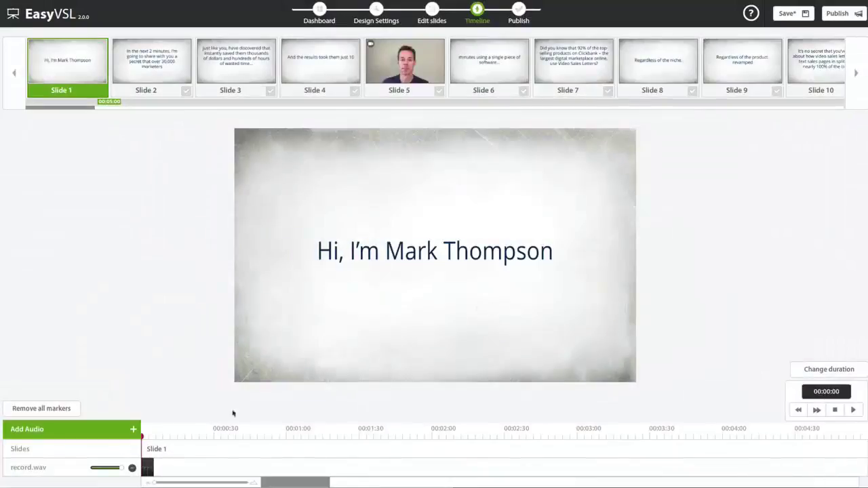
# - Delete the record.wav clip from the timeline
pyautogui.scroll(3, 157, 468)
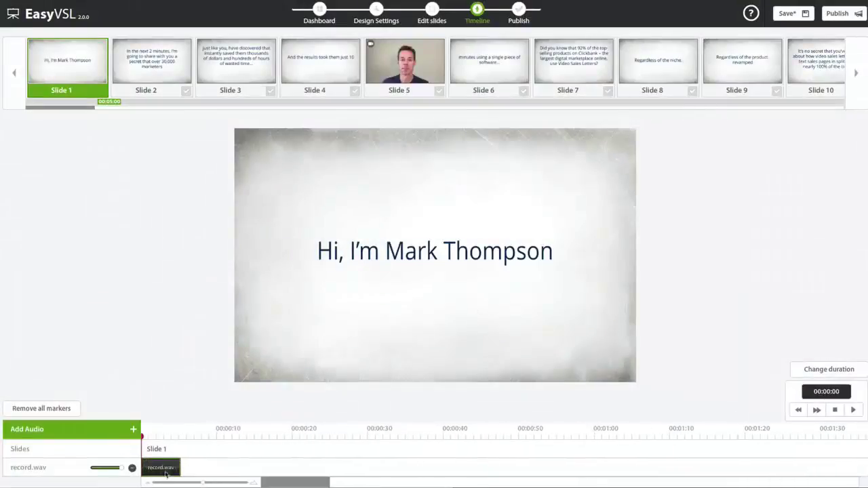
pyautogui.rightClick(167, 471)
pyautogui.click(179, 471)
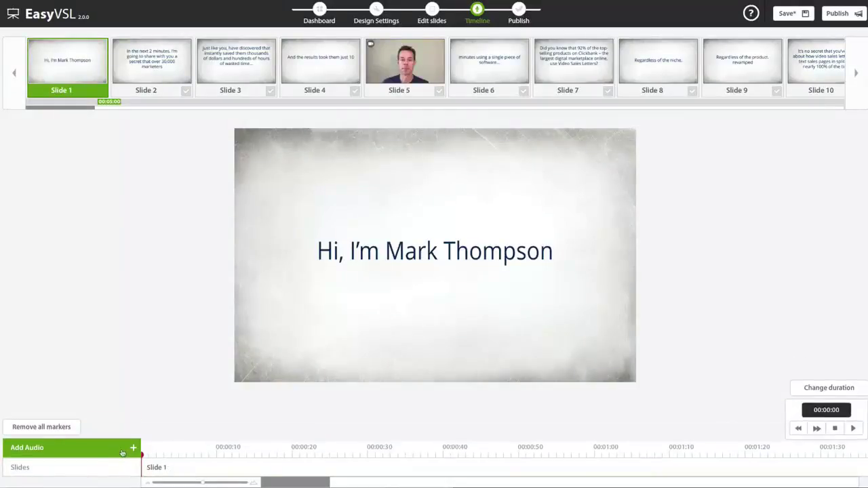
# - Import the audio file pt1.wav from the Desktop folder as a timeline track
pyautogui.click(118, 450)
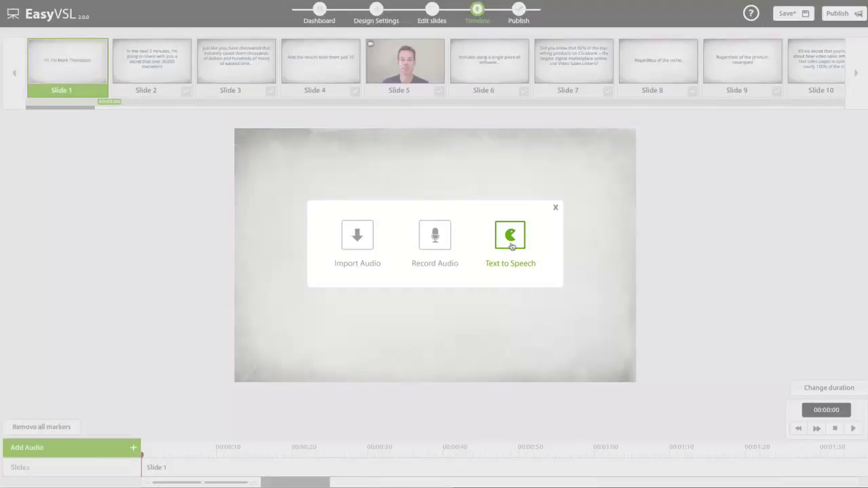
pyautogui.click(365, 244)
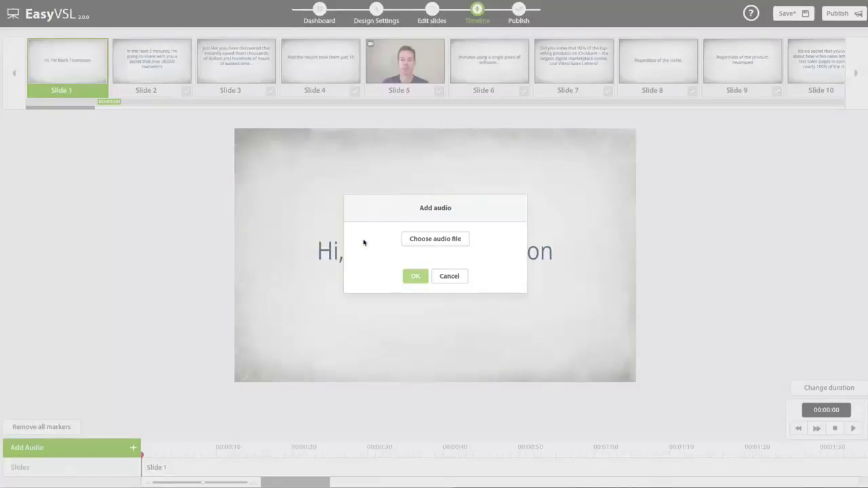
pyautogui.click(414, 237)
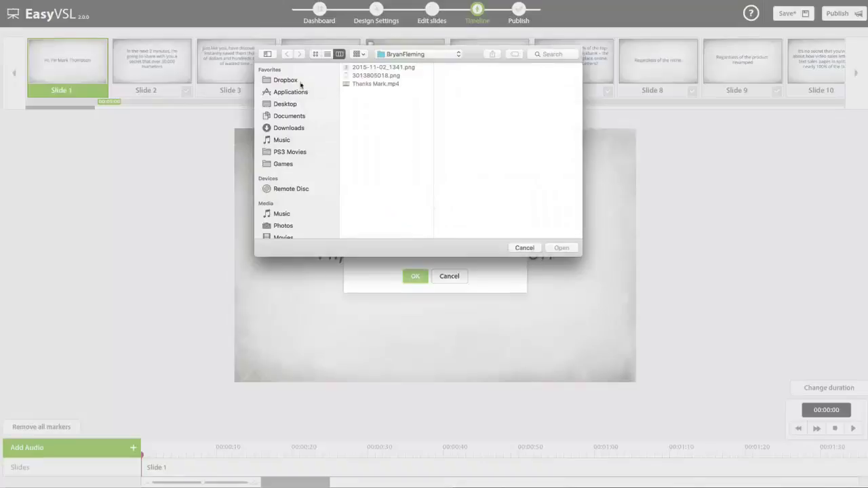
pyautogui.click(288, 106)
pyautogui.click(372, 101)
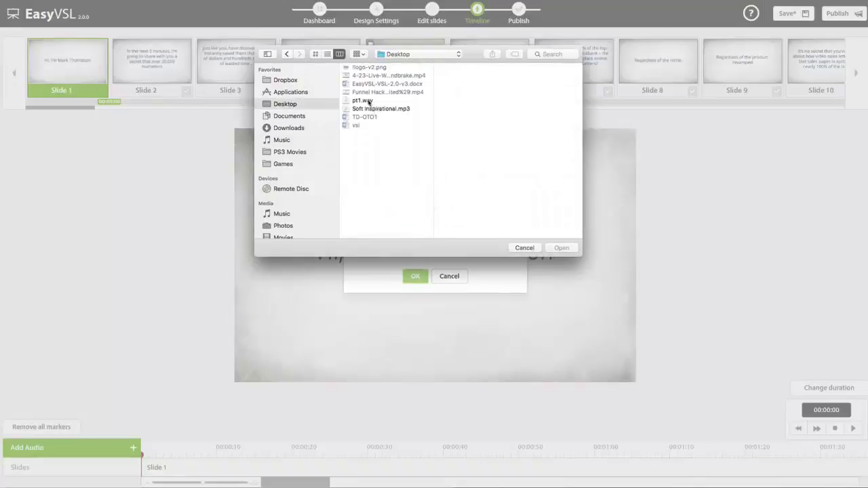
pyautogui.doubleClick(368, 102)
pyautogui.click(411, 277)
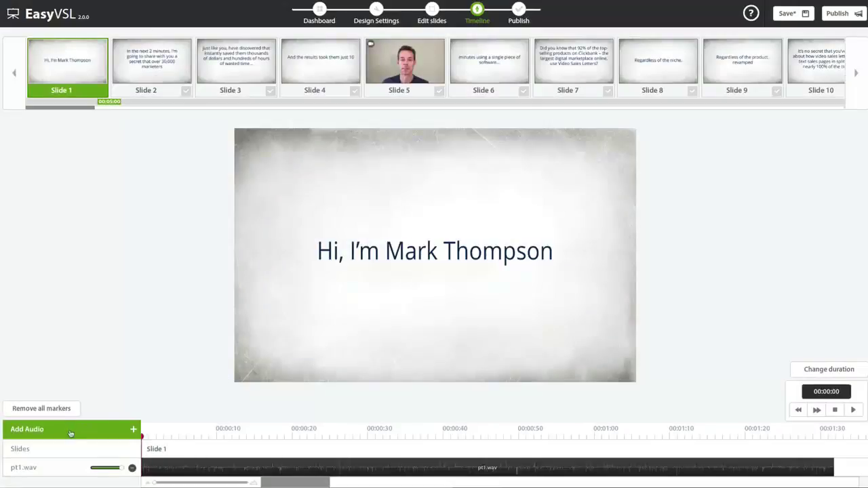
# - Import Soft Inspirational.mp3 from the Desktop folder as a second audio track
pyautogui.click(80, 429)
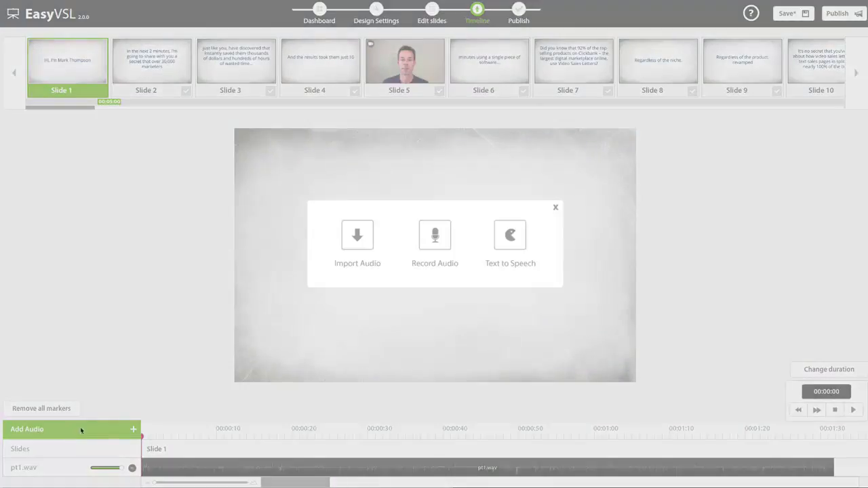
pyautogui.click(358, 237)
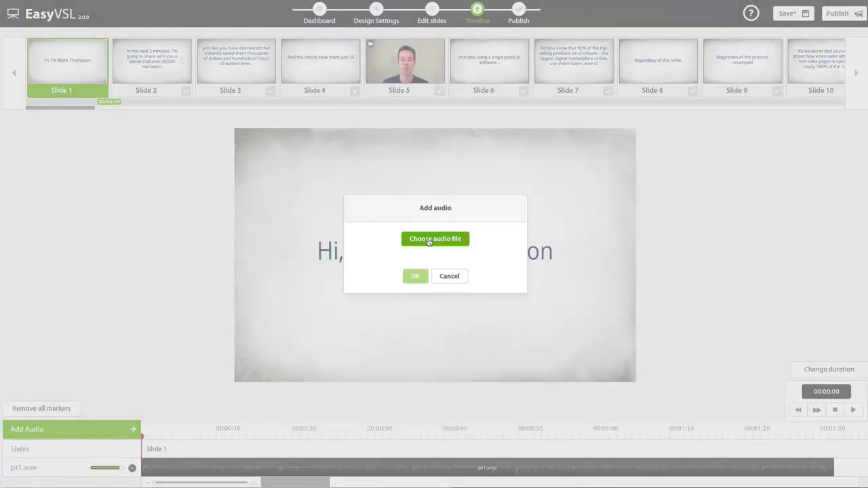
pyautogui.click(430, 241)
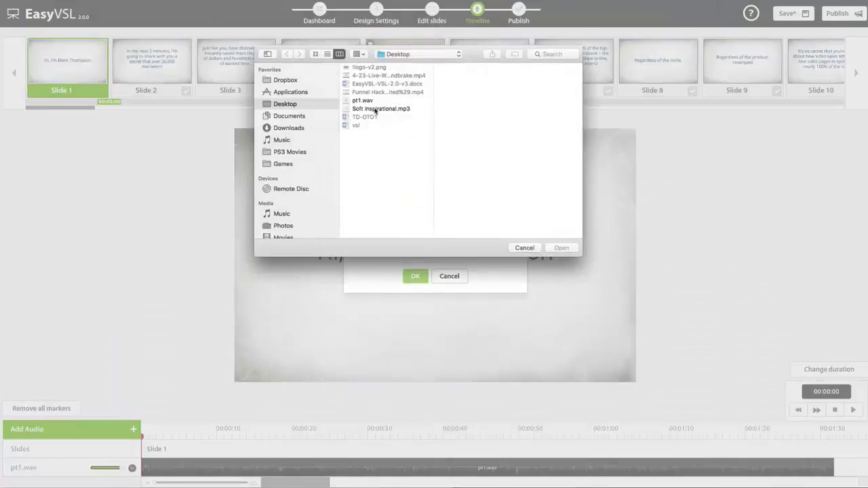
pyautogui.doubleClick(375, 110)
pyautogui.click(415, 276)
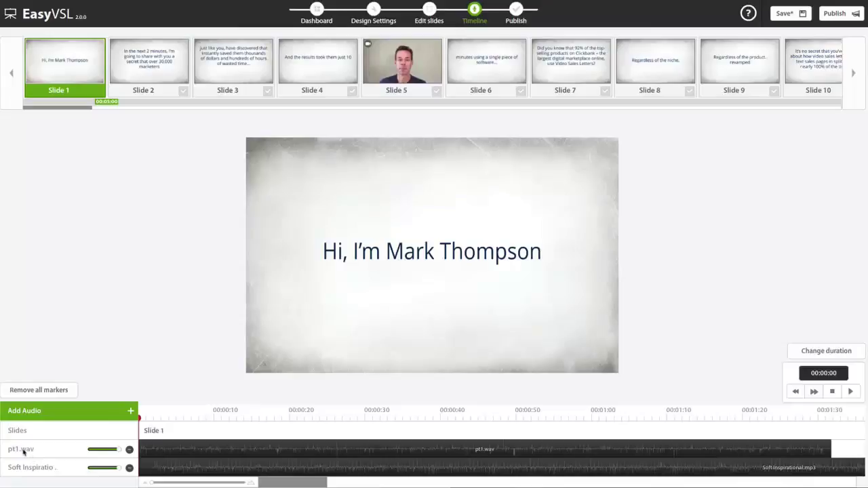
# - Rename the pt1.wav track "Voice Over" and the Soft Inspirational track "Background"
pyautogui.doubleClick(21, 450)
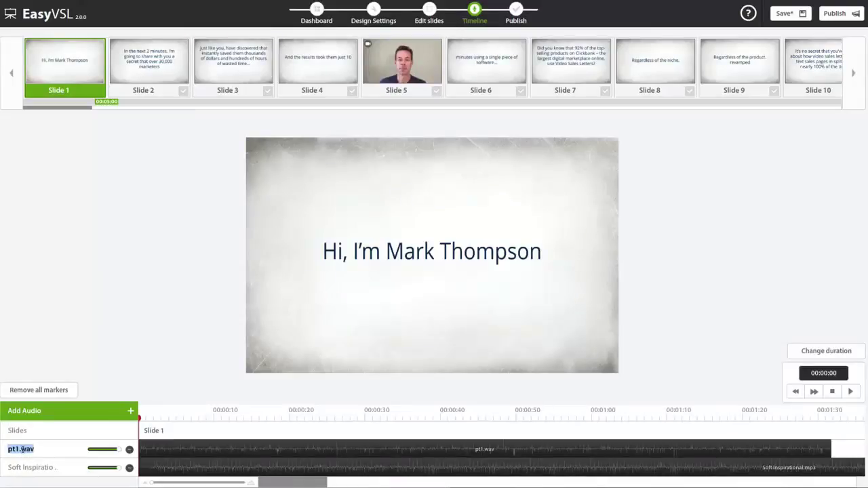
pyautogui.write('Voice Over')
pyautogui.doubleClick(19, 467)
pyautogui.write('Background')
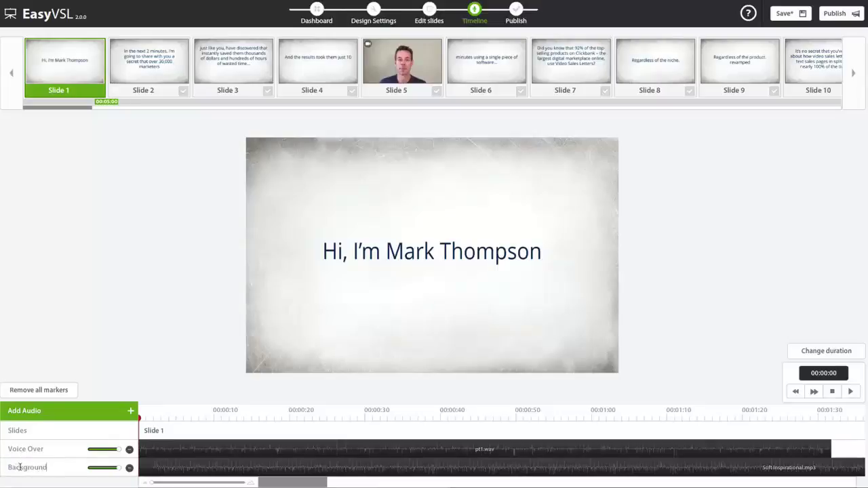
pyautogui.press('Return')
# - Preview the audio mix while lowering the Background track's volume well below the Voice Over, and zoom in on the timeline
pyautogui.click(852, 393)
pyautogui.click(833, 392)
pyautogui.moveTo(119, 468); pyautogui.dragTo(107, 468)
pyautogui.moveTo(107, 468); pyautogui.dragTo(99, 473)
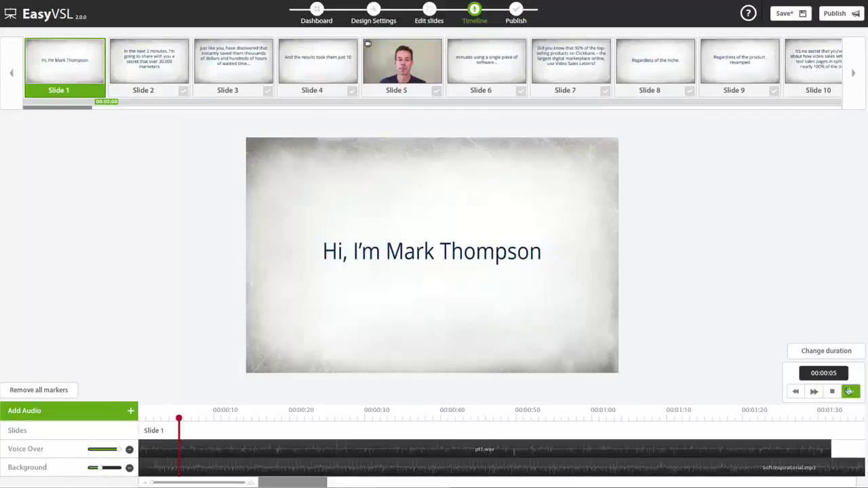
pyautogui.click(850, 392)
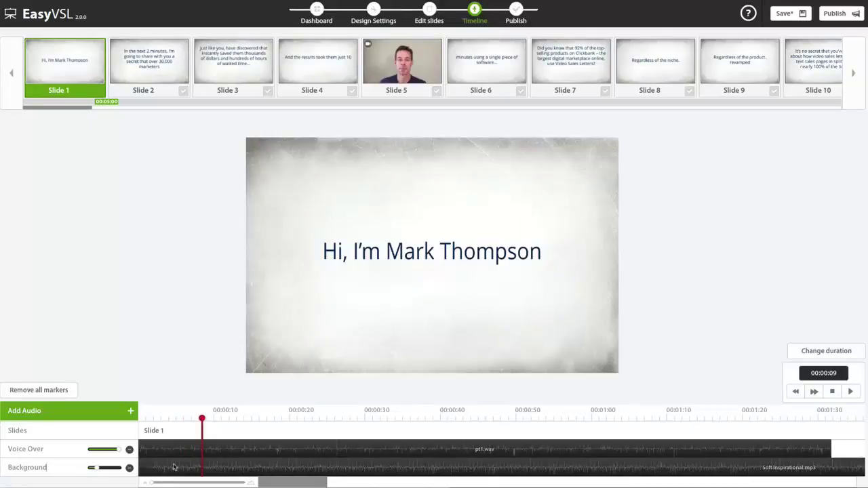
pyautogui.moveTo(155, 483); pyautogui.dragTo(241, 483)
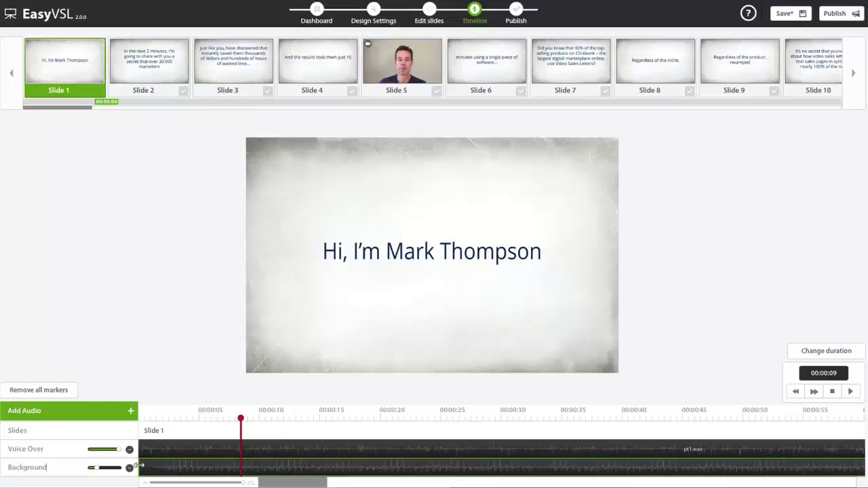
# - Trim about one second off the start of the Background clip and move the clip back to the timeline's beginning
pyautogui.moveTo(140, 465); pyautogui.dragTo(153, 467)
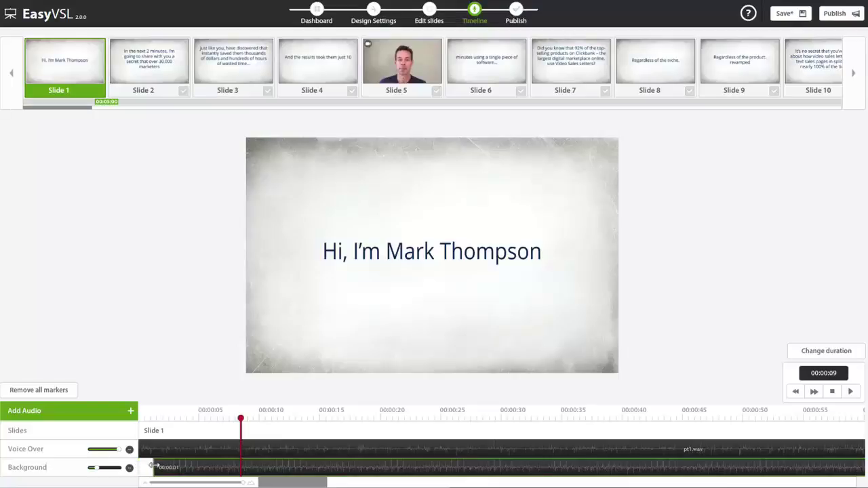
pyautogui.moveTo(195, 468); pyautogui.dragTo(178, 467)
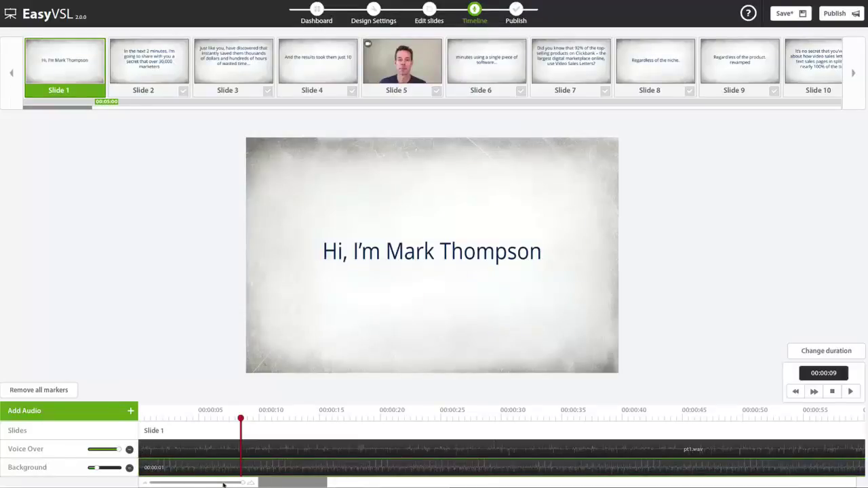
# - Place the playhead at the end of the Voice Over clip and trim about 7 seconds off the Background clip's end
pyautogui.moveTo(223, 485); pyautogui.dragTo(190, 486)
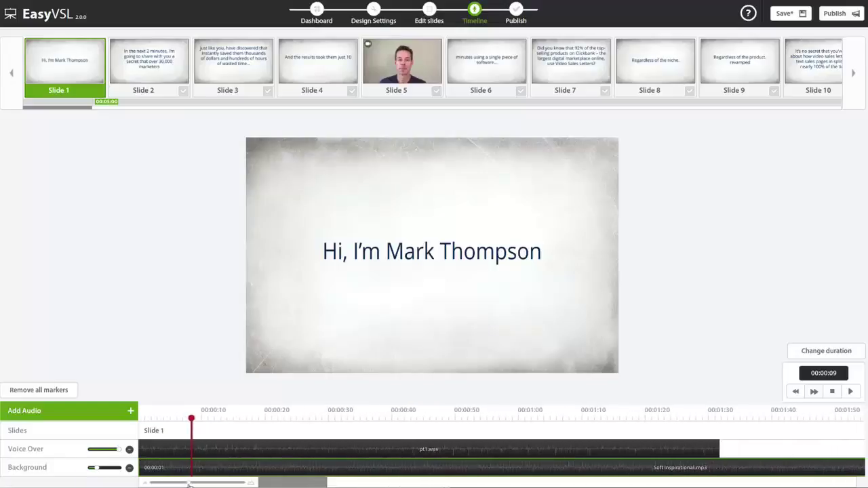
pyautogui.click(198, 423)
pyautogui.moveTo(211, 424); pyautogui.dragTo(720, 422)
pyautogui.click(741, 468)
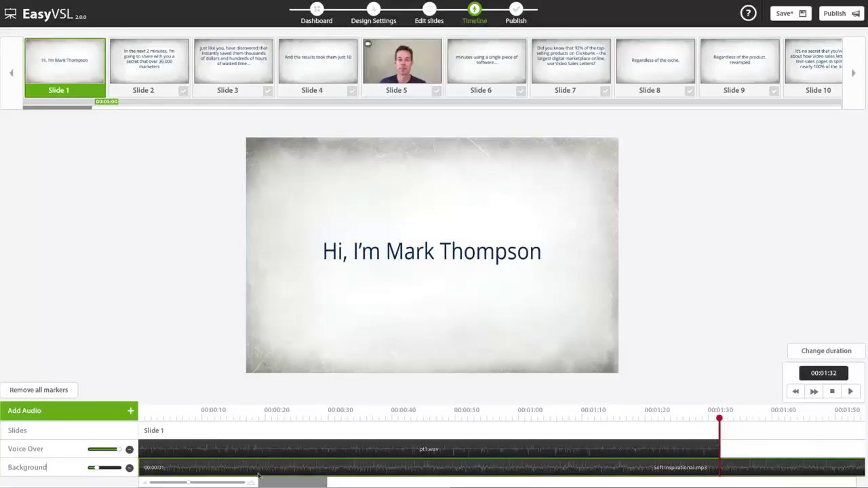
pyautogui.moveTo(190, 485); pyautogui.dragTo(162, 485)
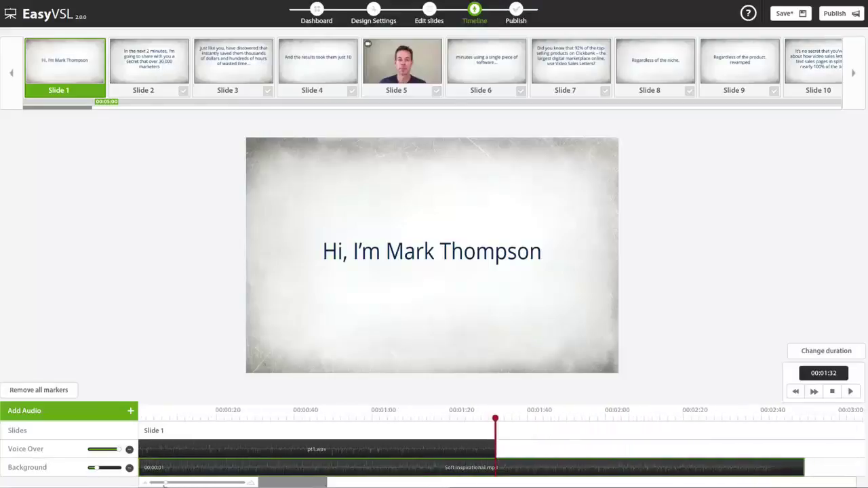
pyautogui.moveTo(804, 466); pyautogui.dragTo(778, 469)
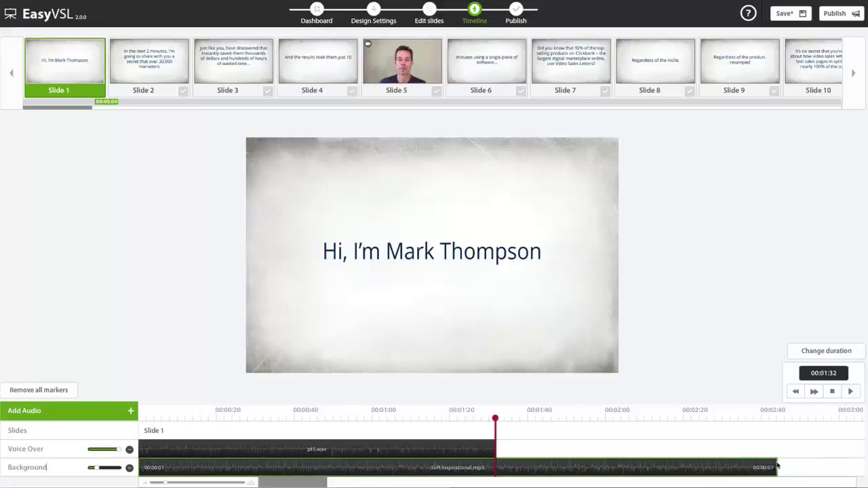
# - Split the Background clip at the playhead and remove the part that extends past the end of the Voice Over
pyautogui.rightClick(501, 467)
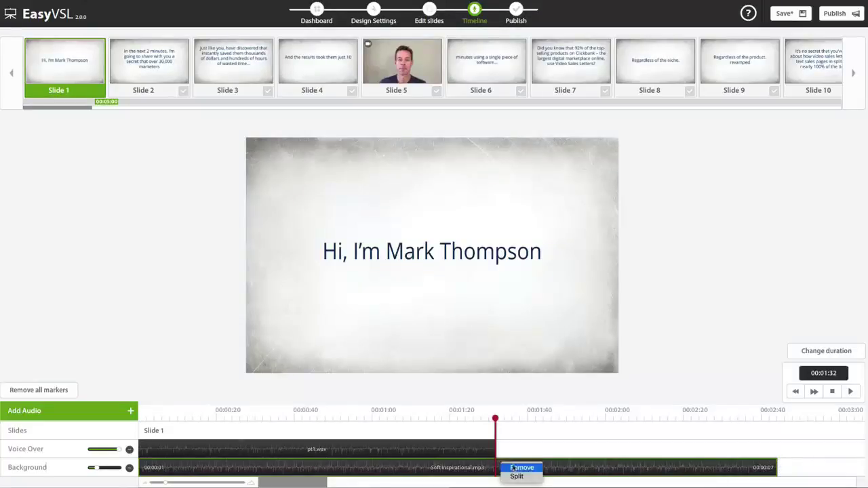
pyautogui.click(514, 477)
pyautogui.moveTo(514, 475); pyautogui.dragTo(544, 468)
pyautogui.rightClick(543, 468)
pyautogui.click(546, 469)
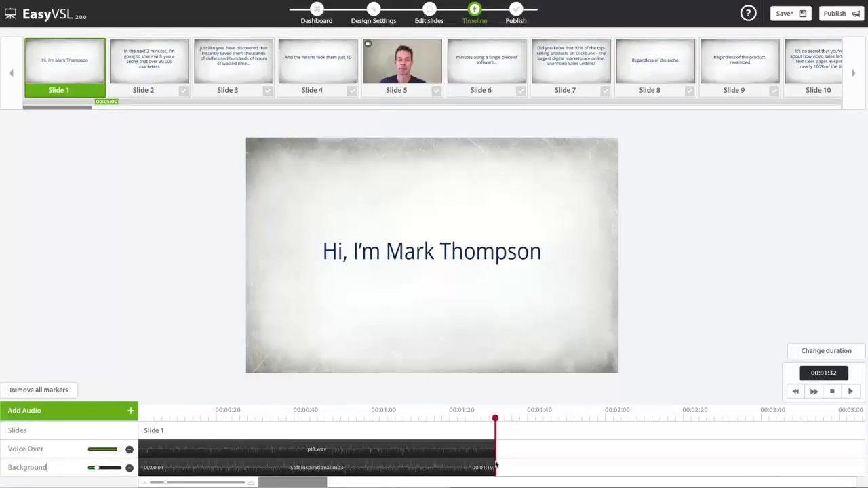
pyautogui.moveTo(455, 468); pyautogui.dragTo(482, 465)
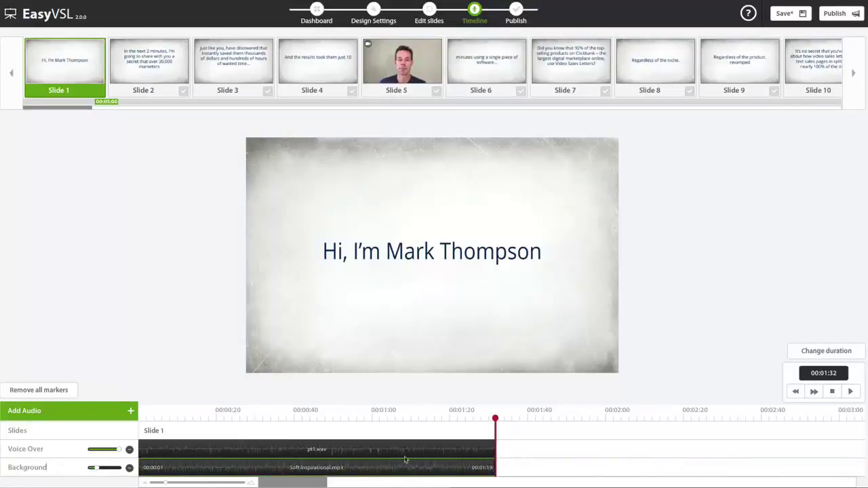
pyautogui.moveTo(405, 456); pyautogui.dragTo(387, 452)
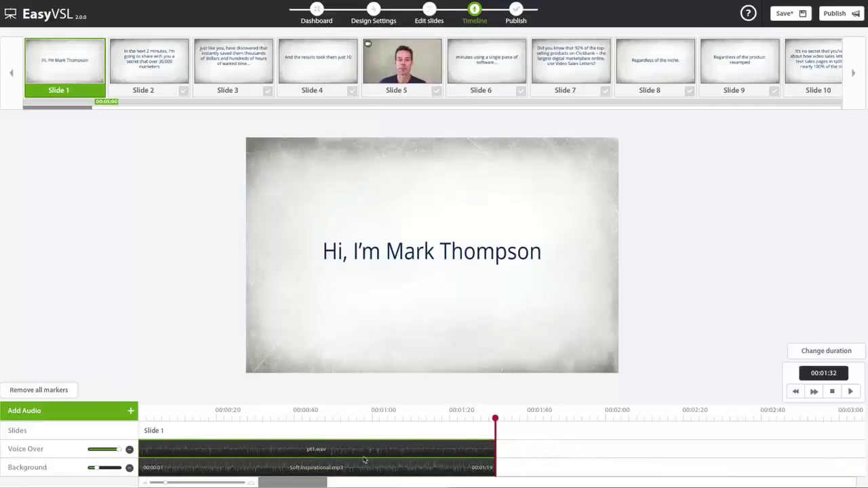
pyautogui.moveTo(305, 483); pyautogui.dragTo(249, 484)
pyautogui.moveTo(201, 483); pyautogui.dragTo(205, 484)
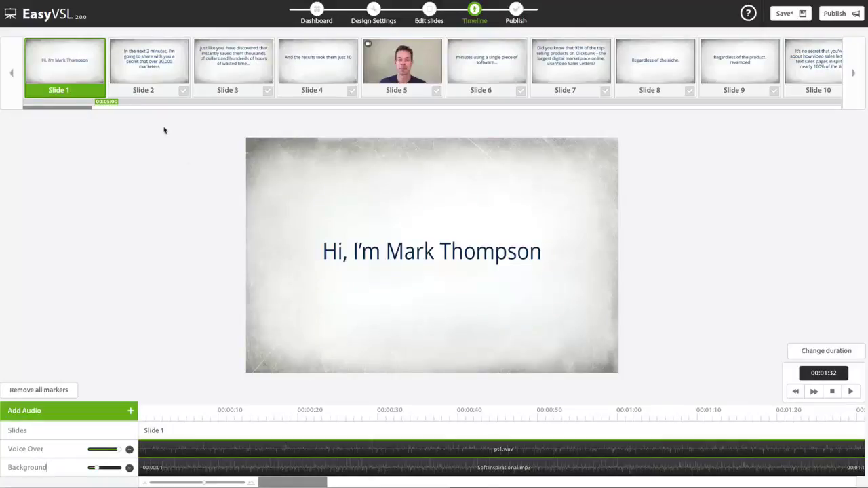
# - Delete the video slide, slide 5, in the slide editor and save the presentation
pyautogui.click(429, 10)
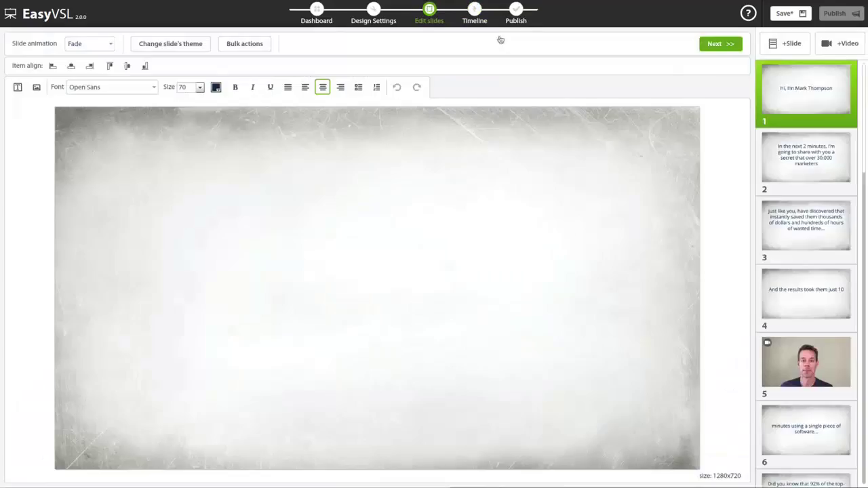
pyautogui.click(848, 343)
pyautogui.click(839, 373)
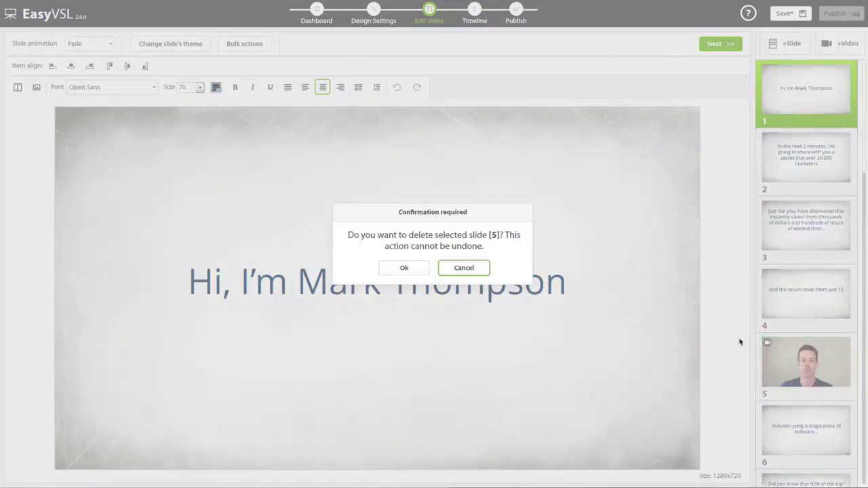
pyautogui.click(400, 266)
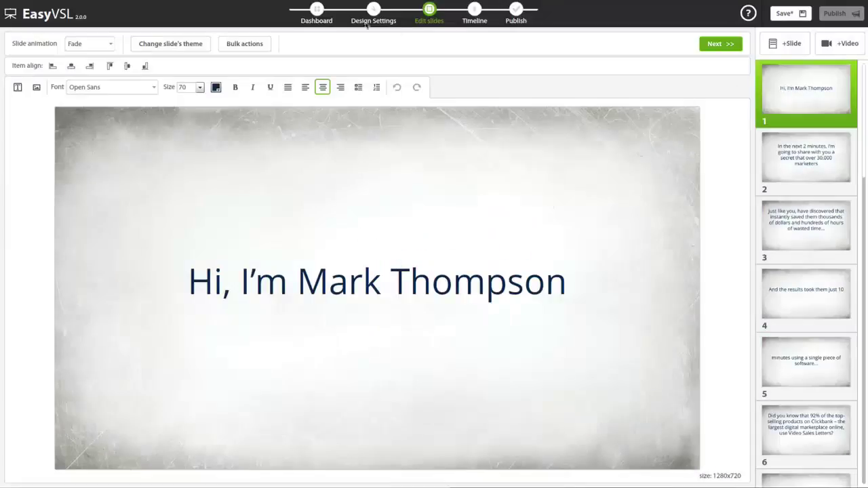
pyautogui.click(785, 14)
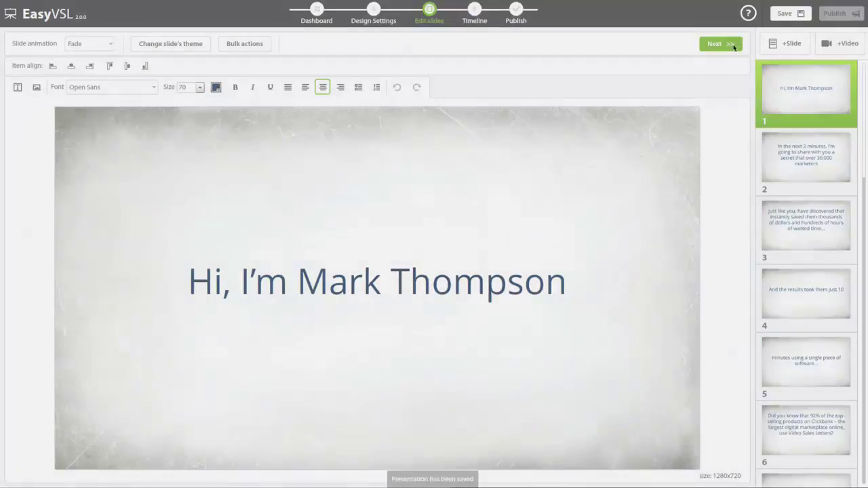
# - Play the timeline and mark slides 2 to 5 in sync with the voice-over, at about 2, 6, 13 and 16 seconds
pyautogui.click(732, 46)
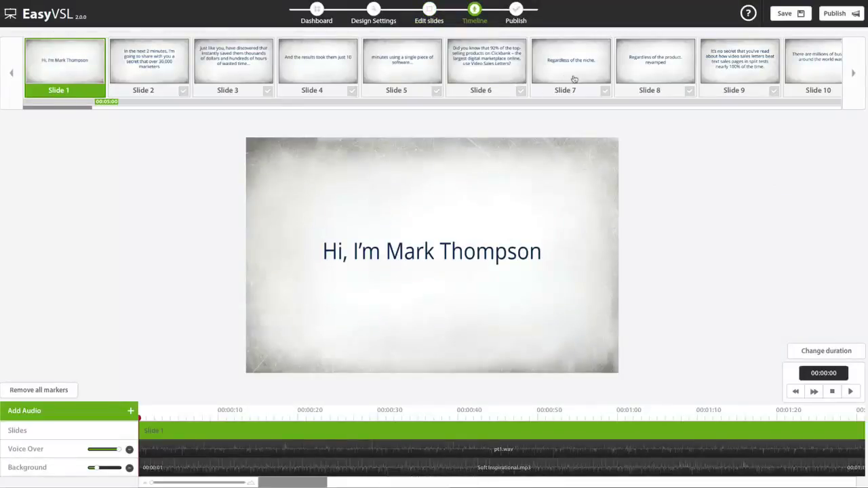
pyautogui.click(853, 393)
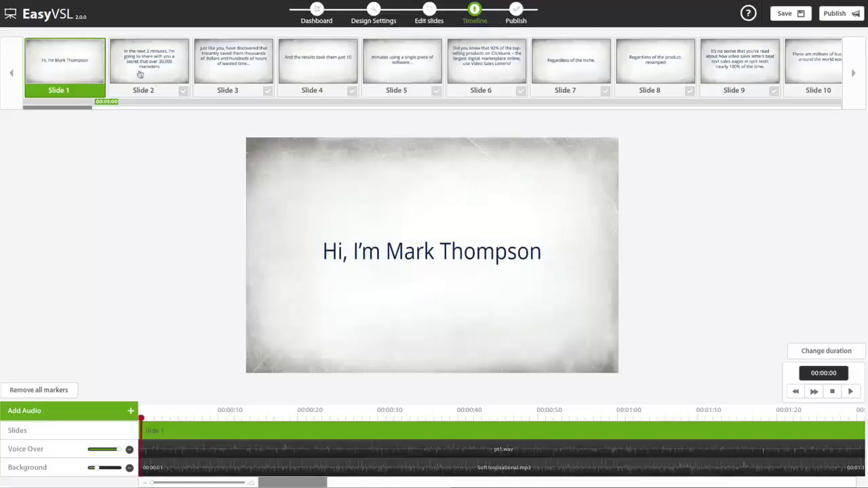
pyautogui.click(183, 91)
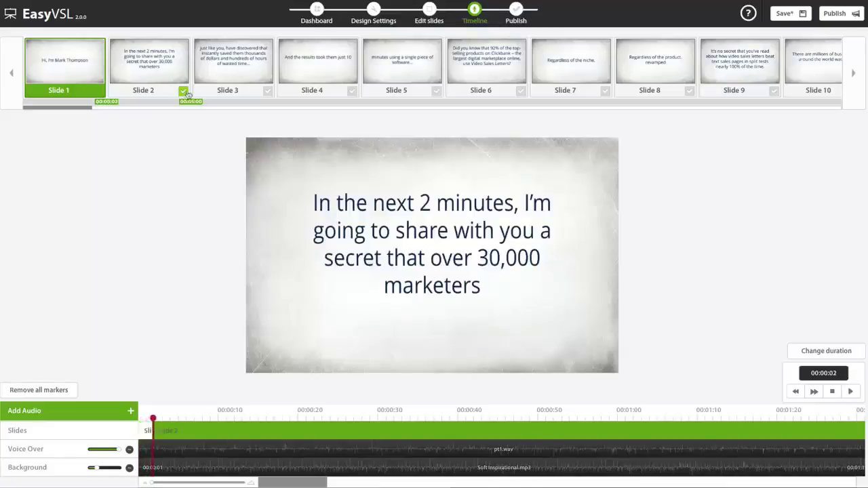
pyautogui.click(268, 90)
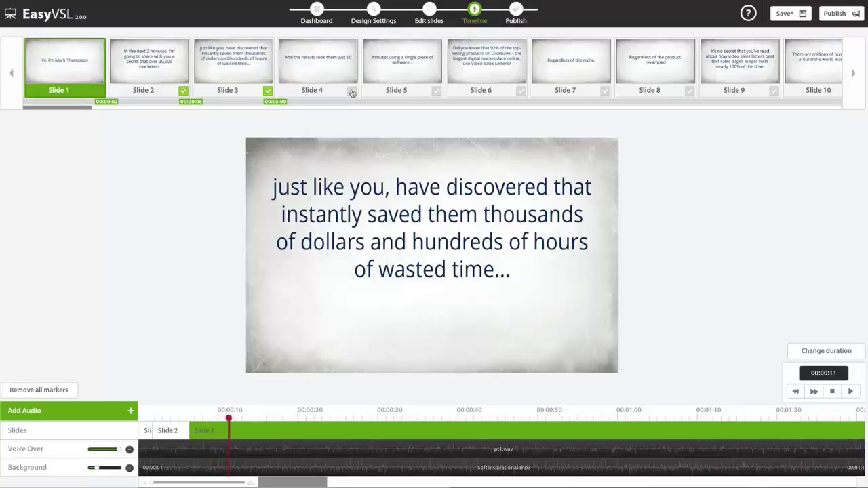
pyautogui.click(352, 91)
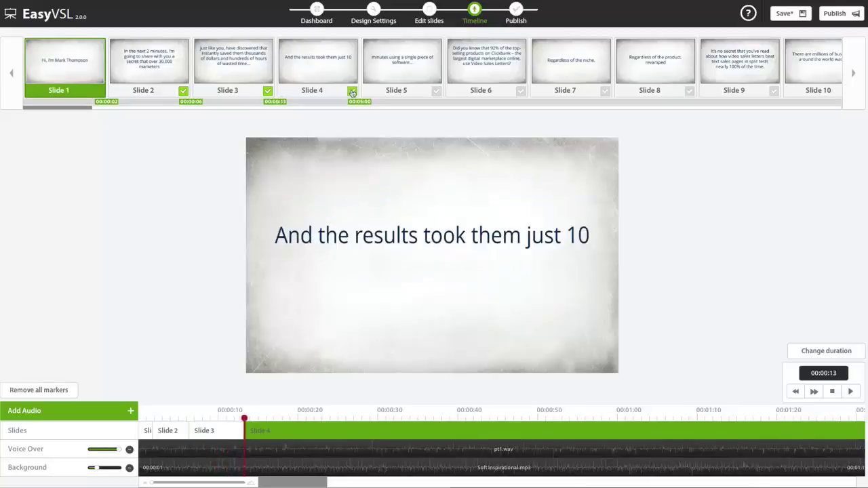
pyautogui.click(437, 91)
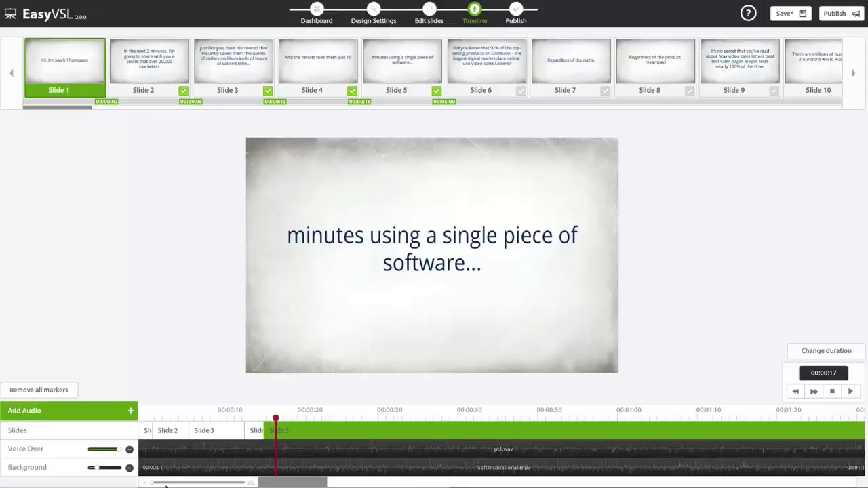
# - Extend slide 2 on the timeline to end at about 7 seconds and shift the end of slide 3 slightly earlier
pyautogui.moveTo(155, 484); pyautogui.dragTo(249, 484)
pyautogui.click(310, 438)
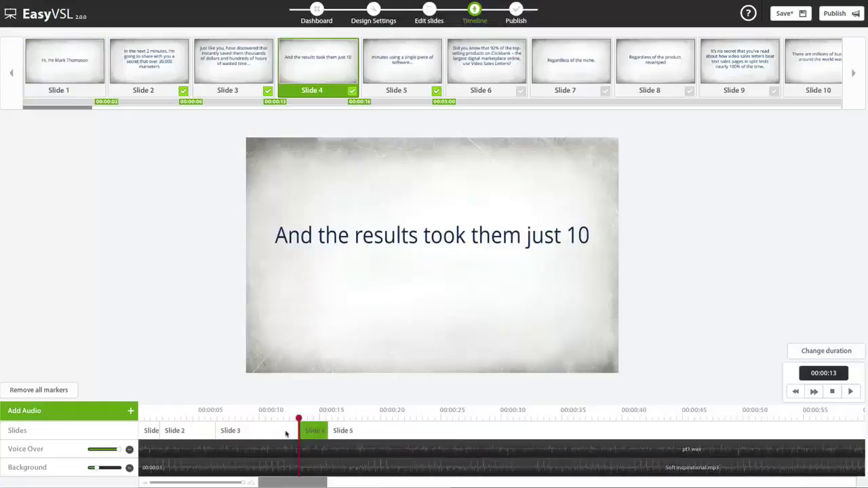
pyautogui.click(347, 434)
pyautogui.click(315, 433)
pyautogui.click(252, 432)
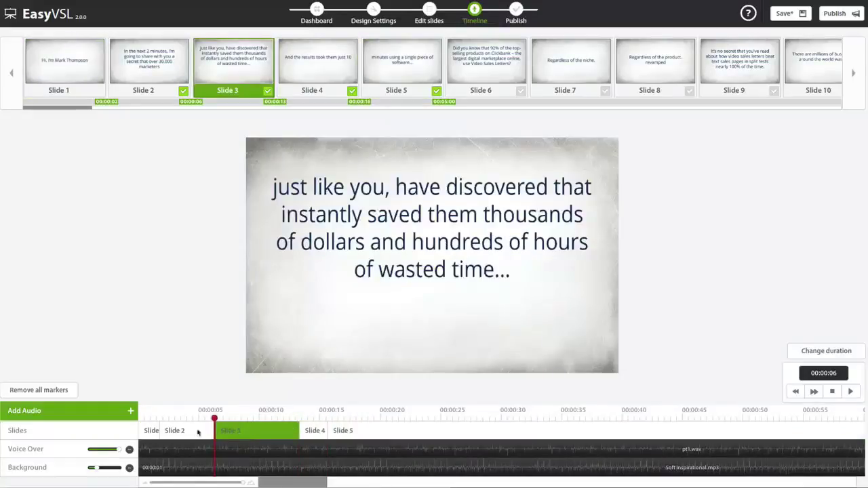
pyautogui.click(194, 432)
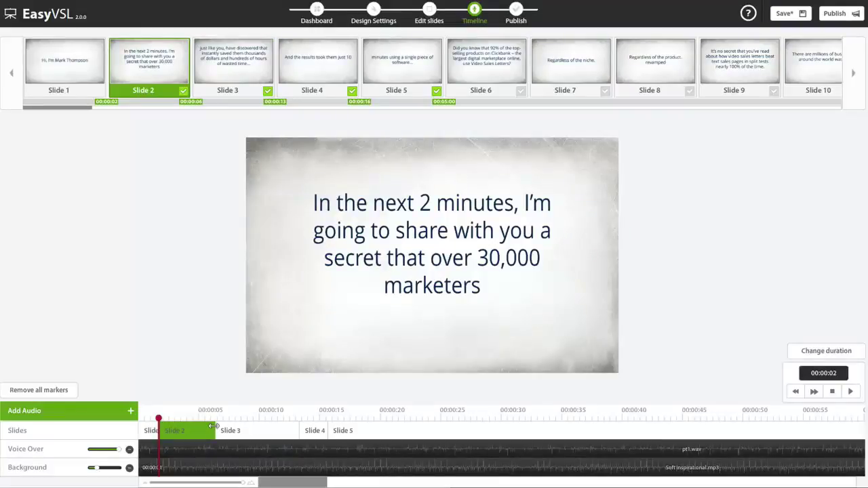
pyautogui.moveTo(213, 425)
pyautogui.mouseDown()
pyautogui.moveTo(238, 427)
pyautogui.moveTo(218, 427)
pyautogui.mouseUp()
pyautogui.moveTo(295, 427); pyautogui.dragTo(291, 427)
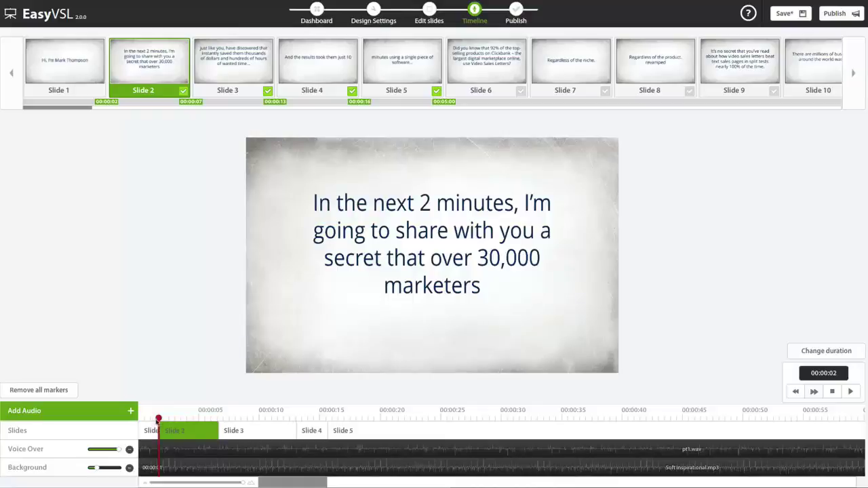
# - Preview the slide timing from the start of the timeline and save the presentation
pyautogui.moveTo(158, 420); pyautogui.dragTo(139, 419)
pyautogui.click(851, 391)
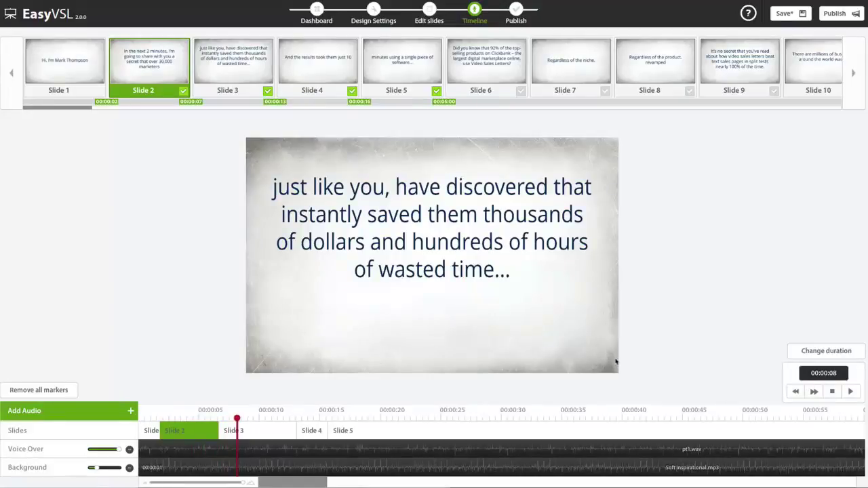
pyautogui.click(785, 14)
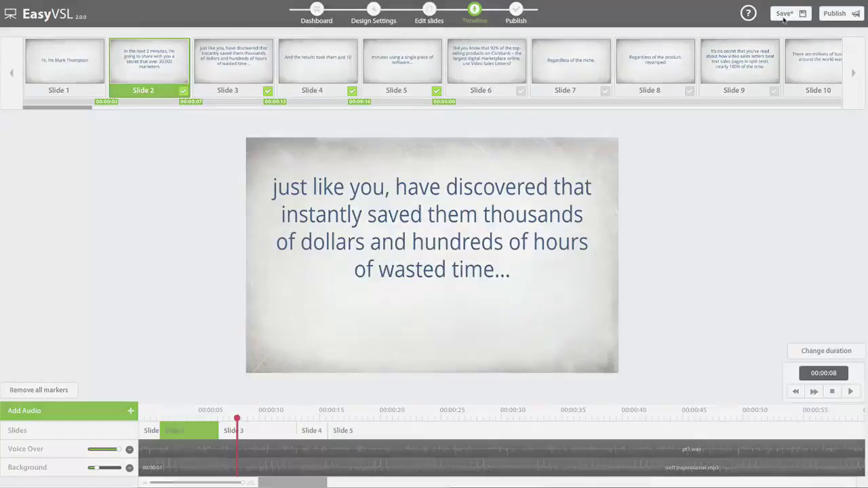
# - Examine the publish settings for metadata and video quality, and close them without publishing
pyautogui.click(837, 15)
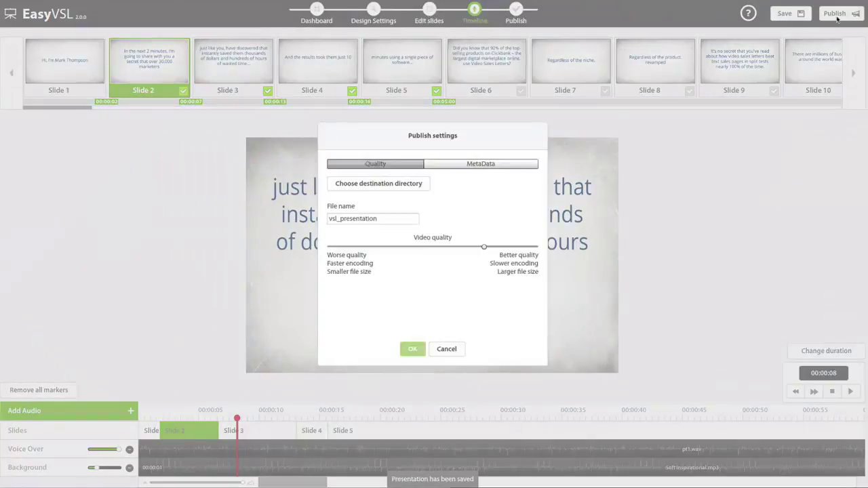
pyautogui.click(486, 164)
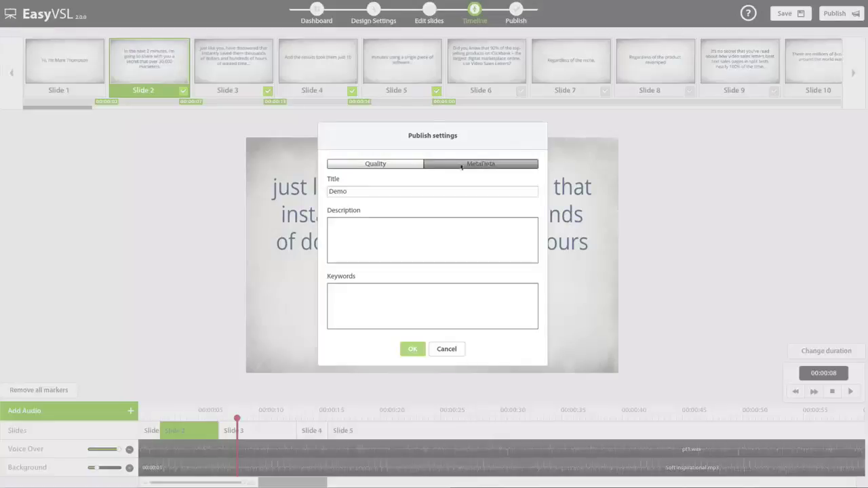
pyautogui.click(379, 166)
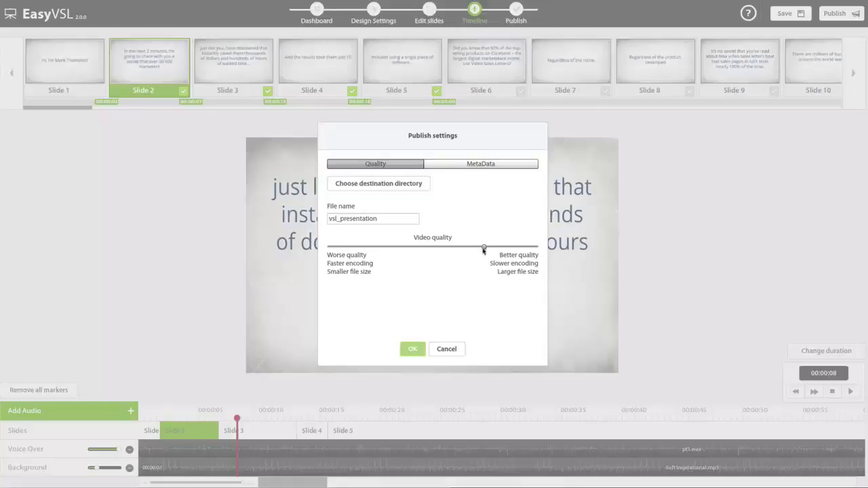
pyautogui.moveTo(483, 247); pyautogui.dragTo(534, 248)
pyautogui.click(448, 349)
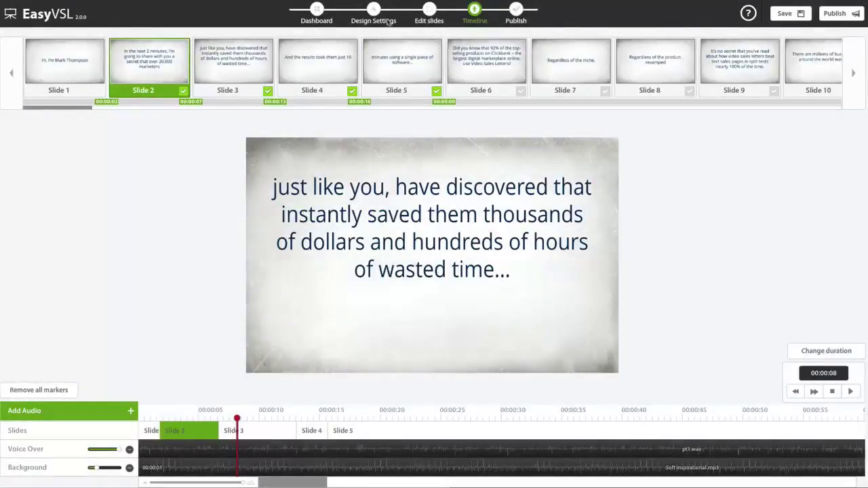
# - Create a translated copy of the Demo presentation from English to Polish
pyautogui.click(317, 12)
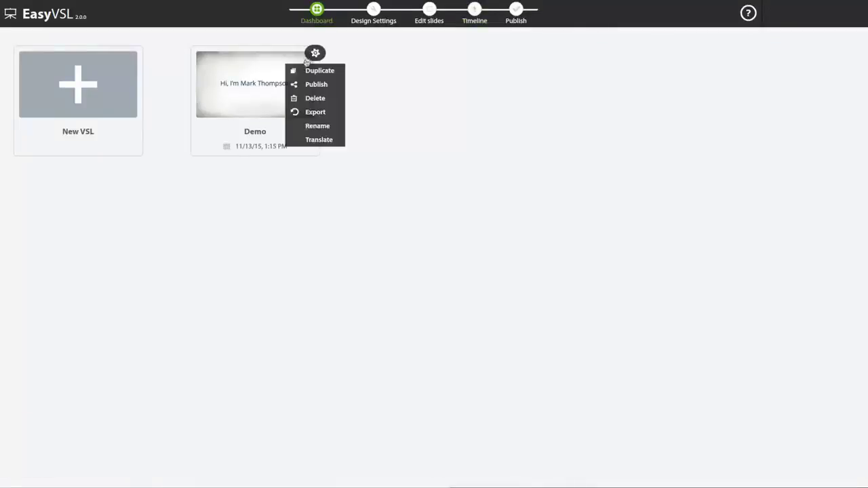
pyautogui.moveTo(316, 53)
pyautogui.click(318, 141)
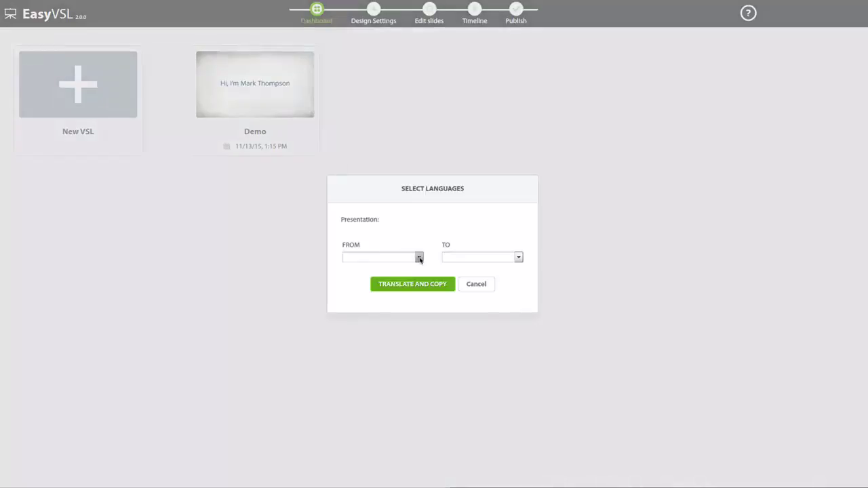
pyautogui.click(510, 256)
pyautogui.scroll(-5, 475, 291)
pyautogui.scroll(-4, 474, 290)
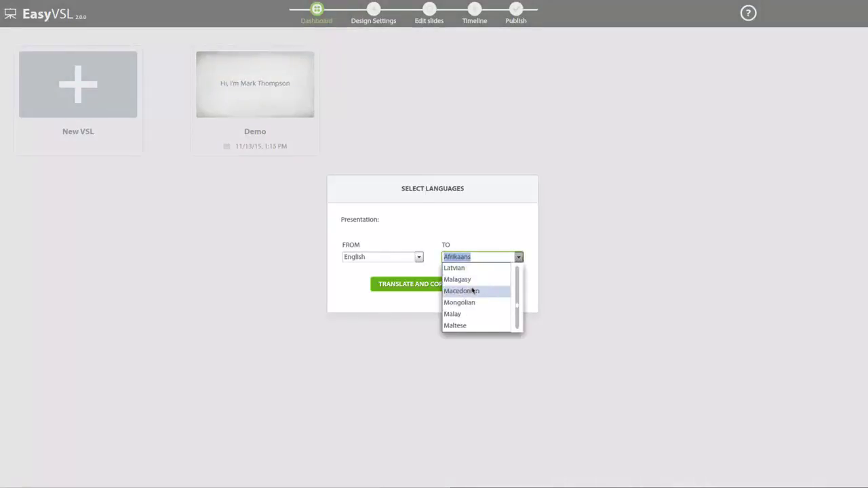
pyautogui.scroll(3, 472, 291)
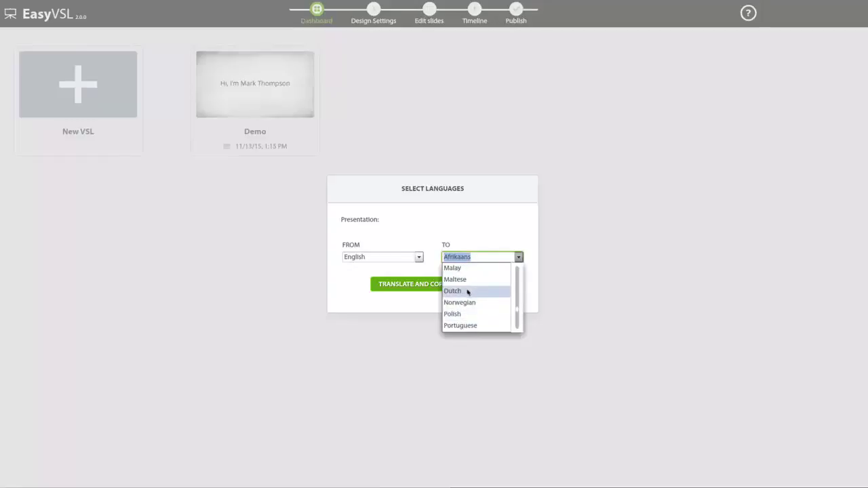
pyautogui.click(466, 313)
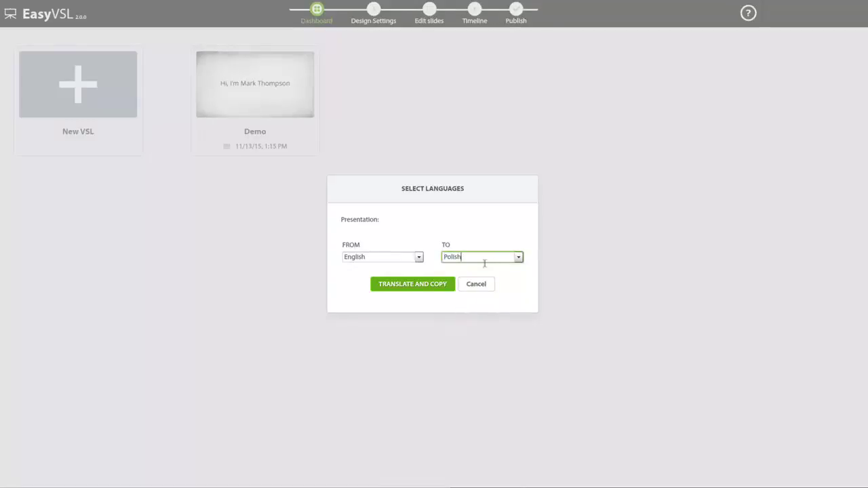
pyautogui.click(432, 290)
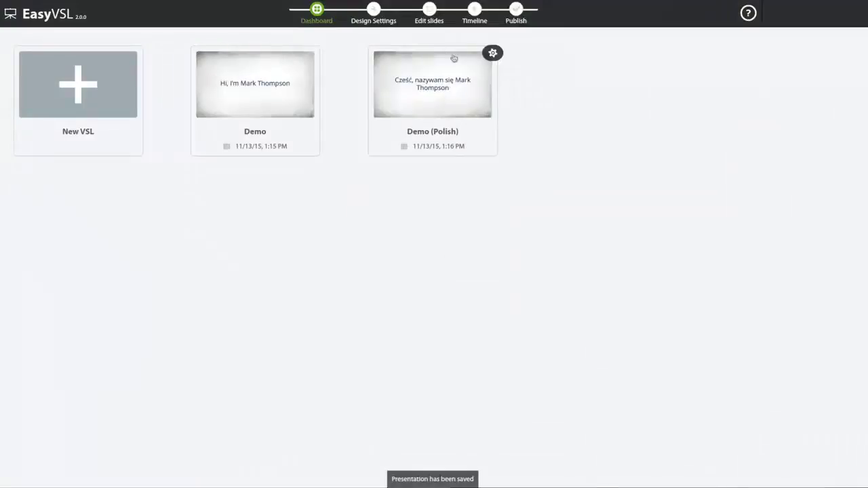
# - Review the first three slides of the Polish copy, return to the dashboard and view the actions available for the original Demo presentation
pyautogui.click(421, 83)
pyautogui.click(795, 160)
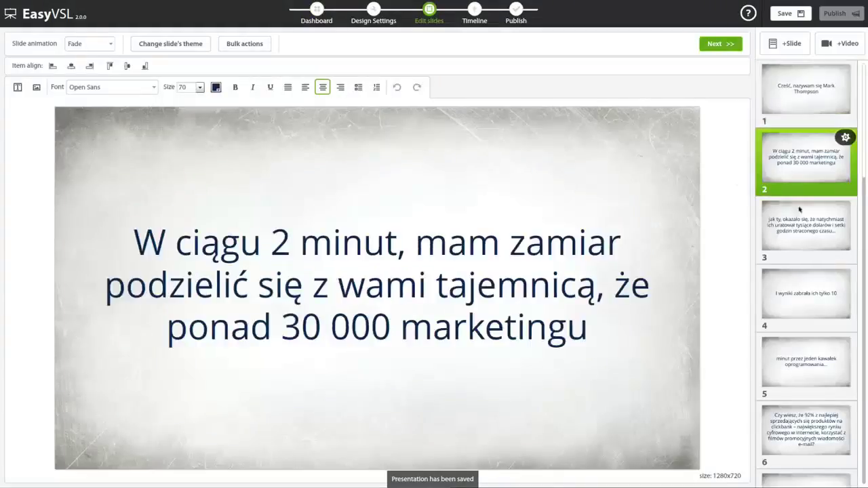
pyautogui.click(799, 212)
pyautogui.click(797, 174)
pyautogui.click(806, 92)
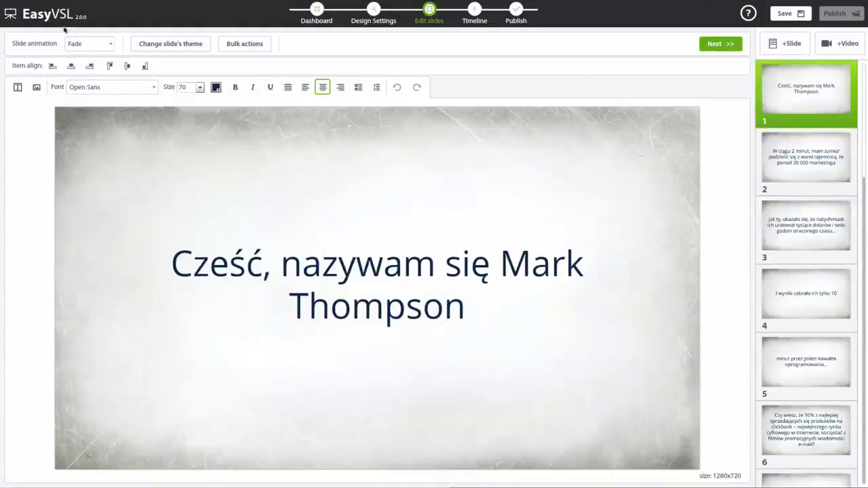
pyautogui.click(317, 9)
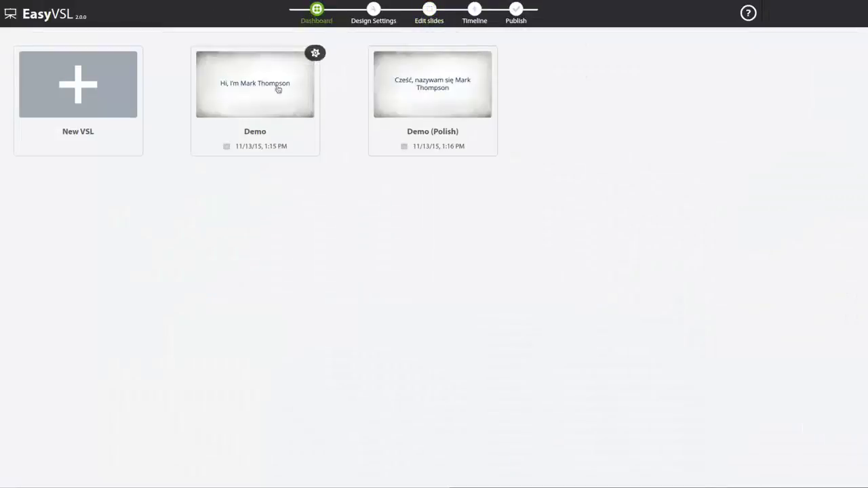
pyautogui.click(315, 53)
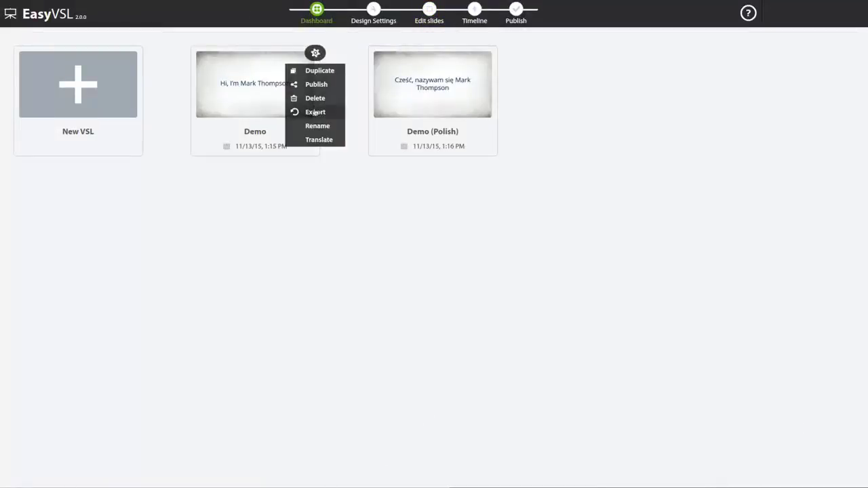